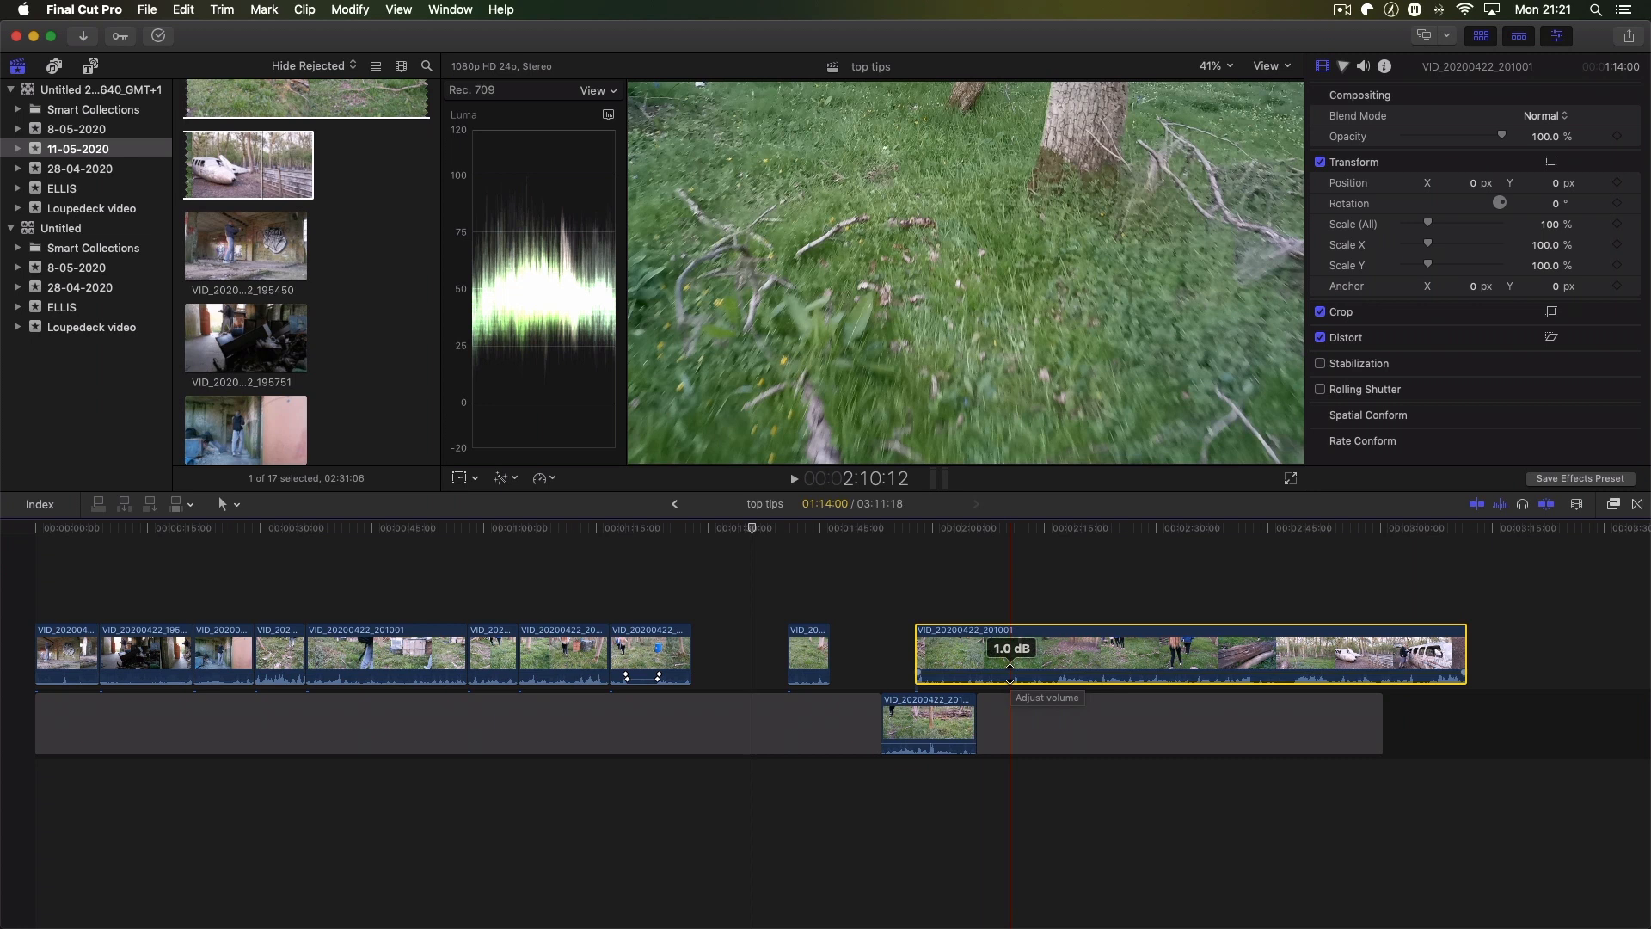
Step: Lower the audio volume of the selected long clip VID_20200422_201001 near the timeline's end in small increments
key(ctrl+minus)
key(ctrl+minus)
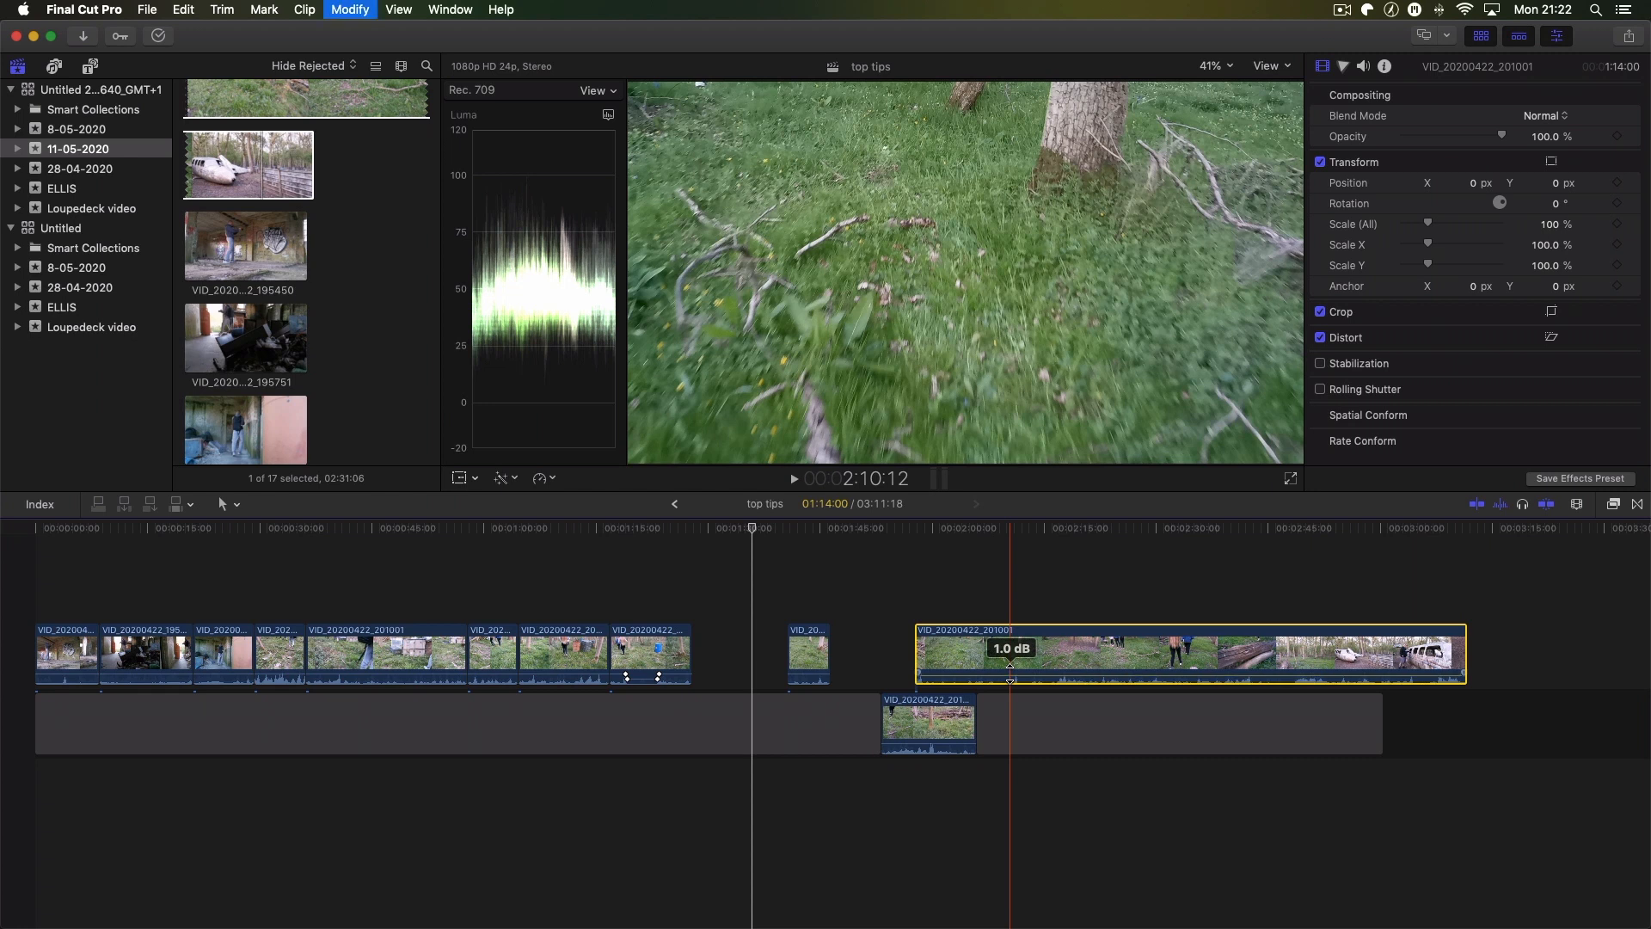
key(ctrl+minus)
key(ctrl+minus)
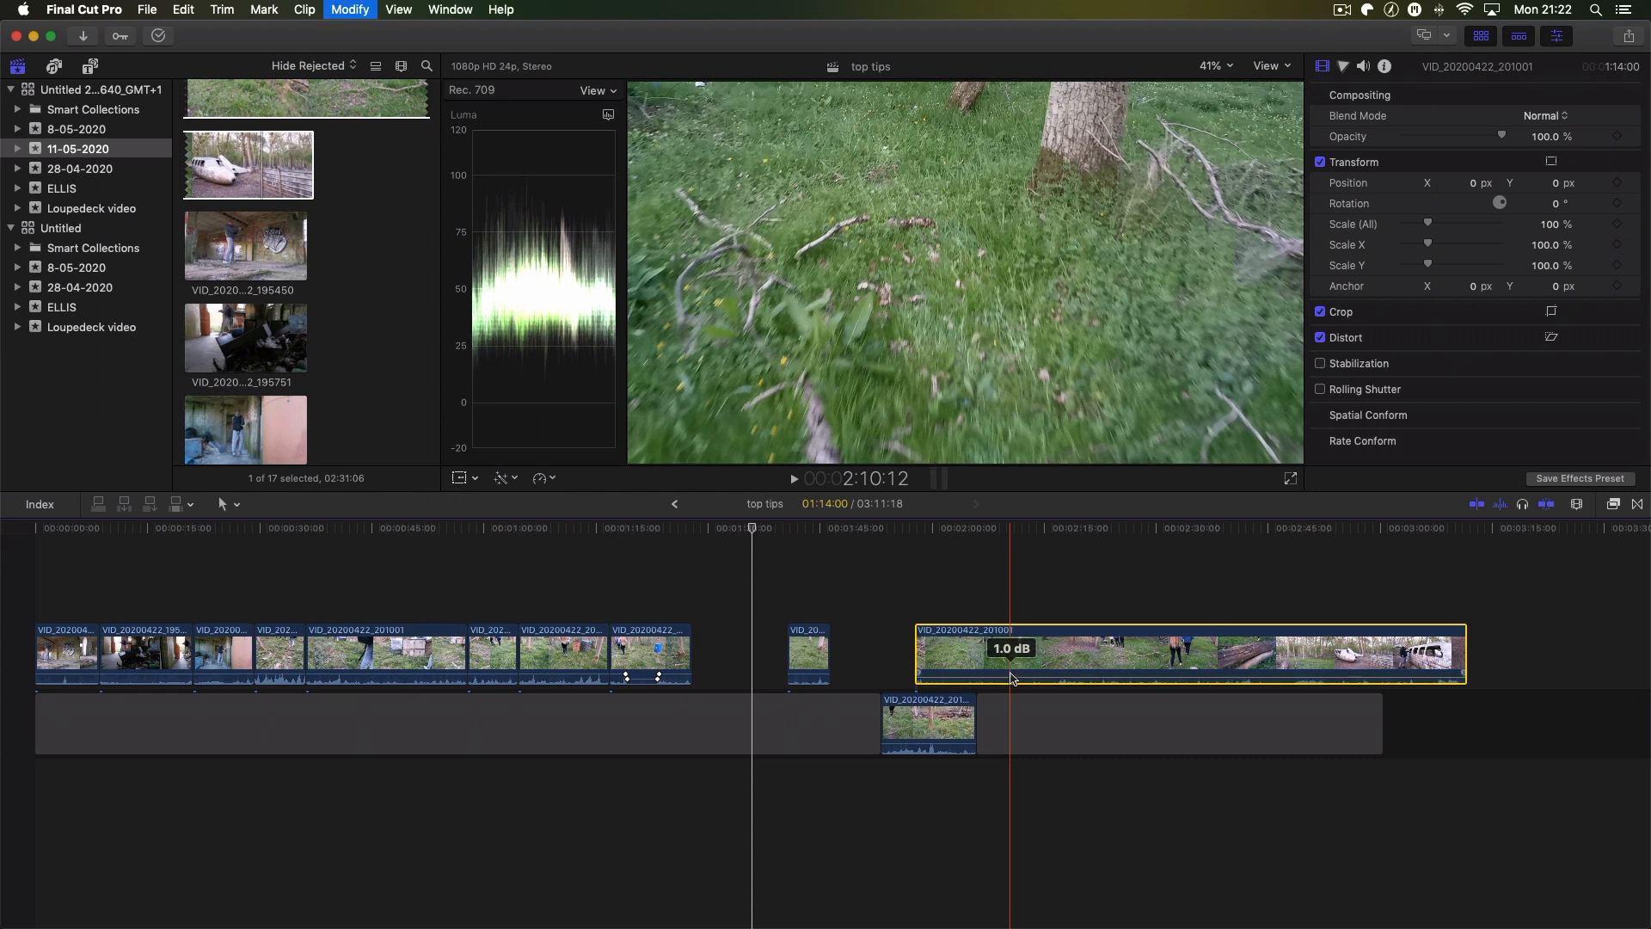
key(ctrl+minus)
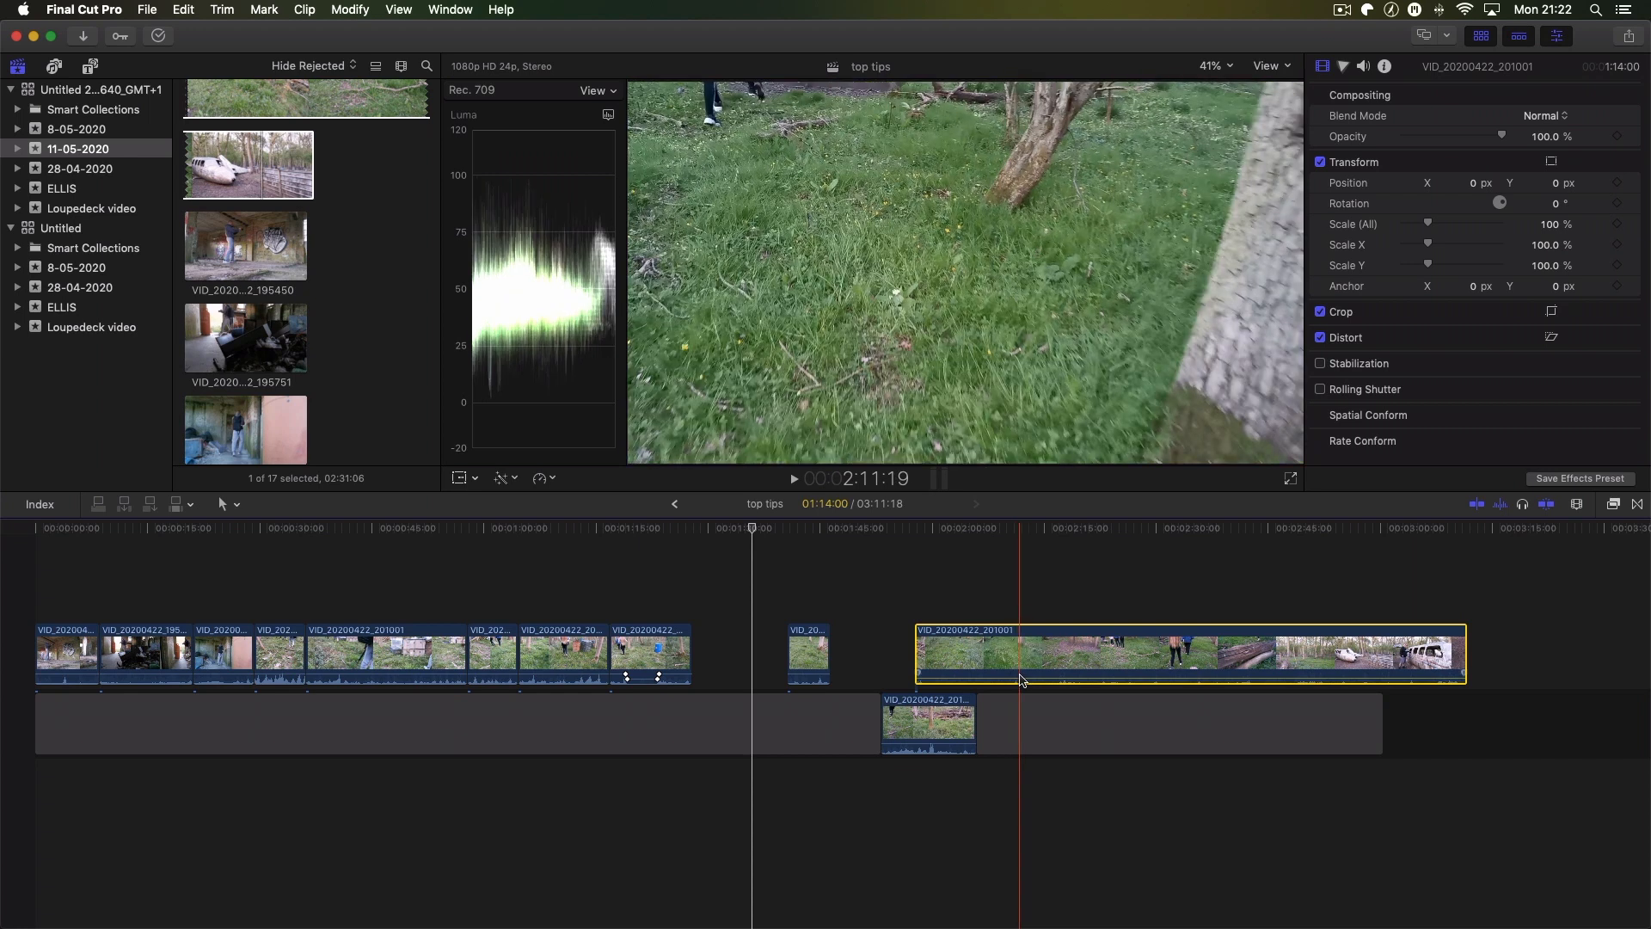
key(ctrl+minus)
key(ctrl+minus)
key(ctrl+minus)
key(ctrl+minus)
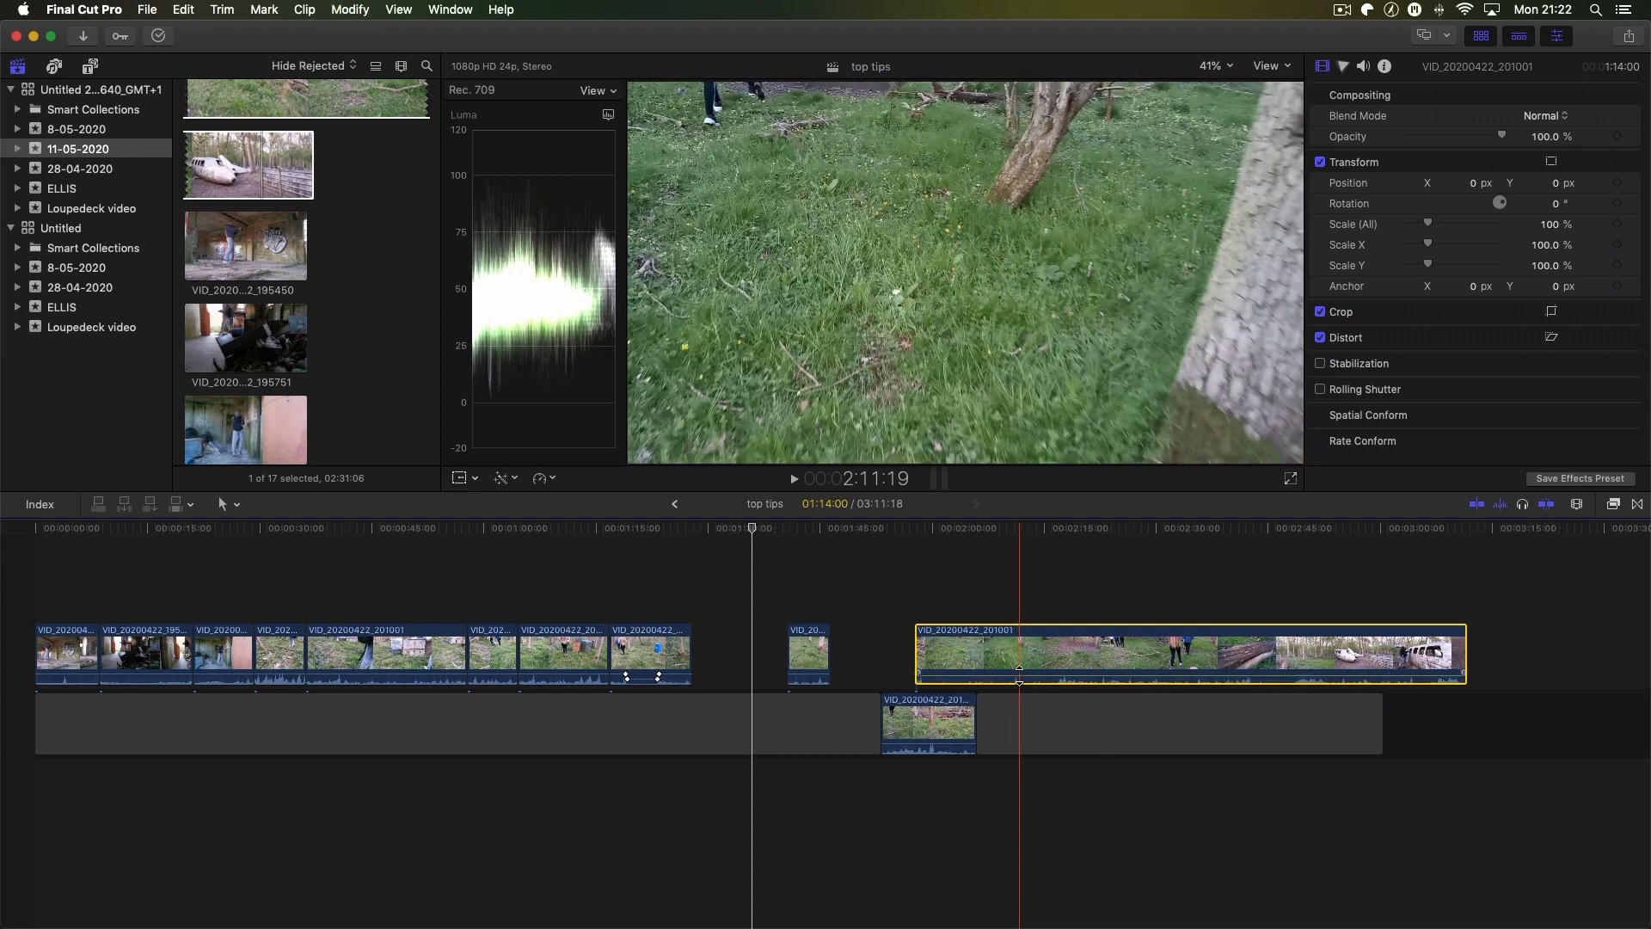
key(ctrl+minus)
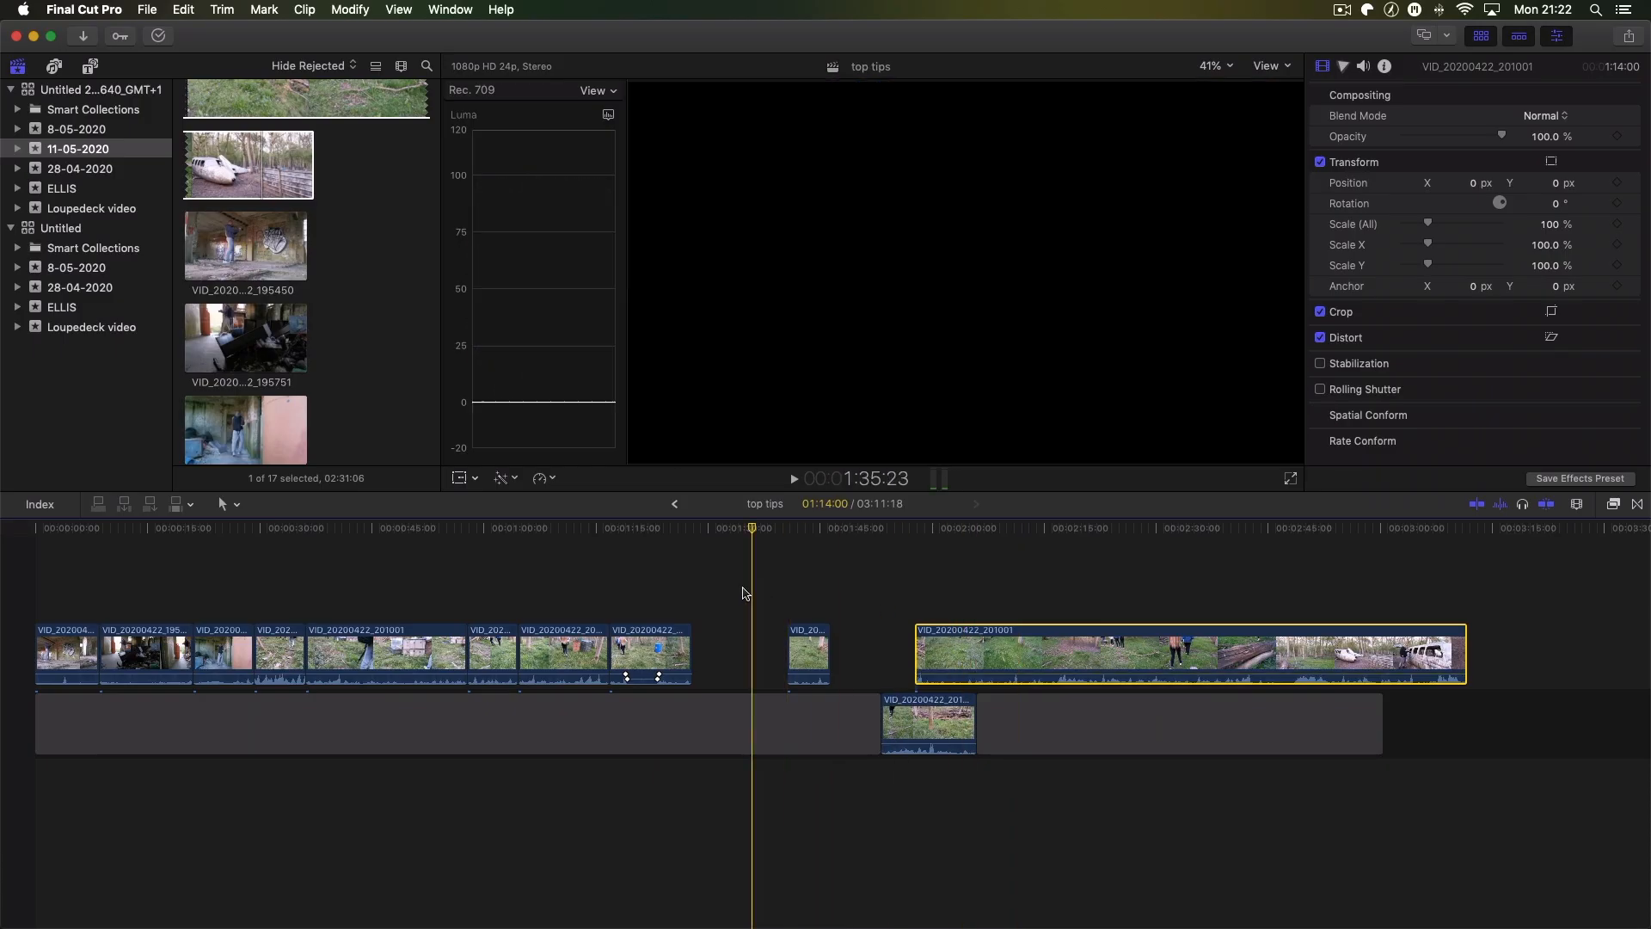
Step: Inspect the timeline around 2:10 in close detail and at a wider scale, comparing the long clip with its neighbours
click(729, 590)
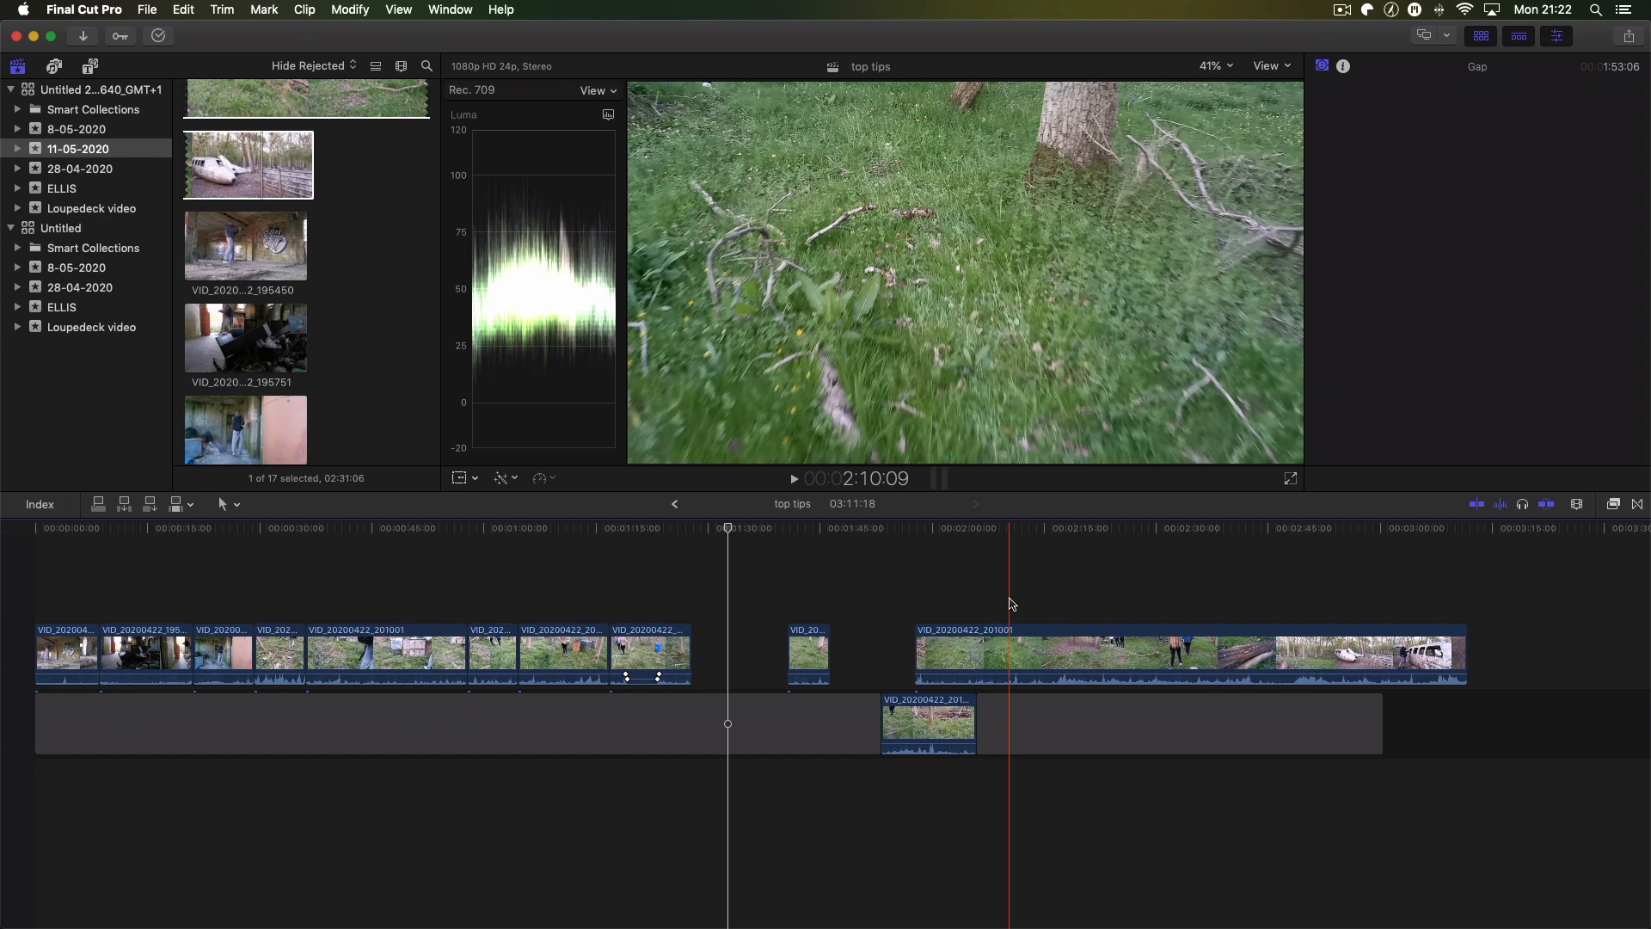
key(super+equal)
key(super+equal)
key(super+equal)
key(super+equal)
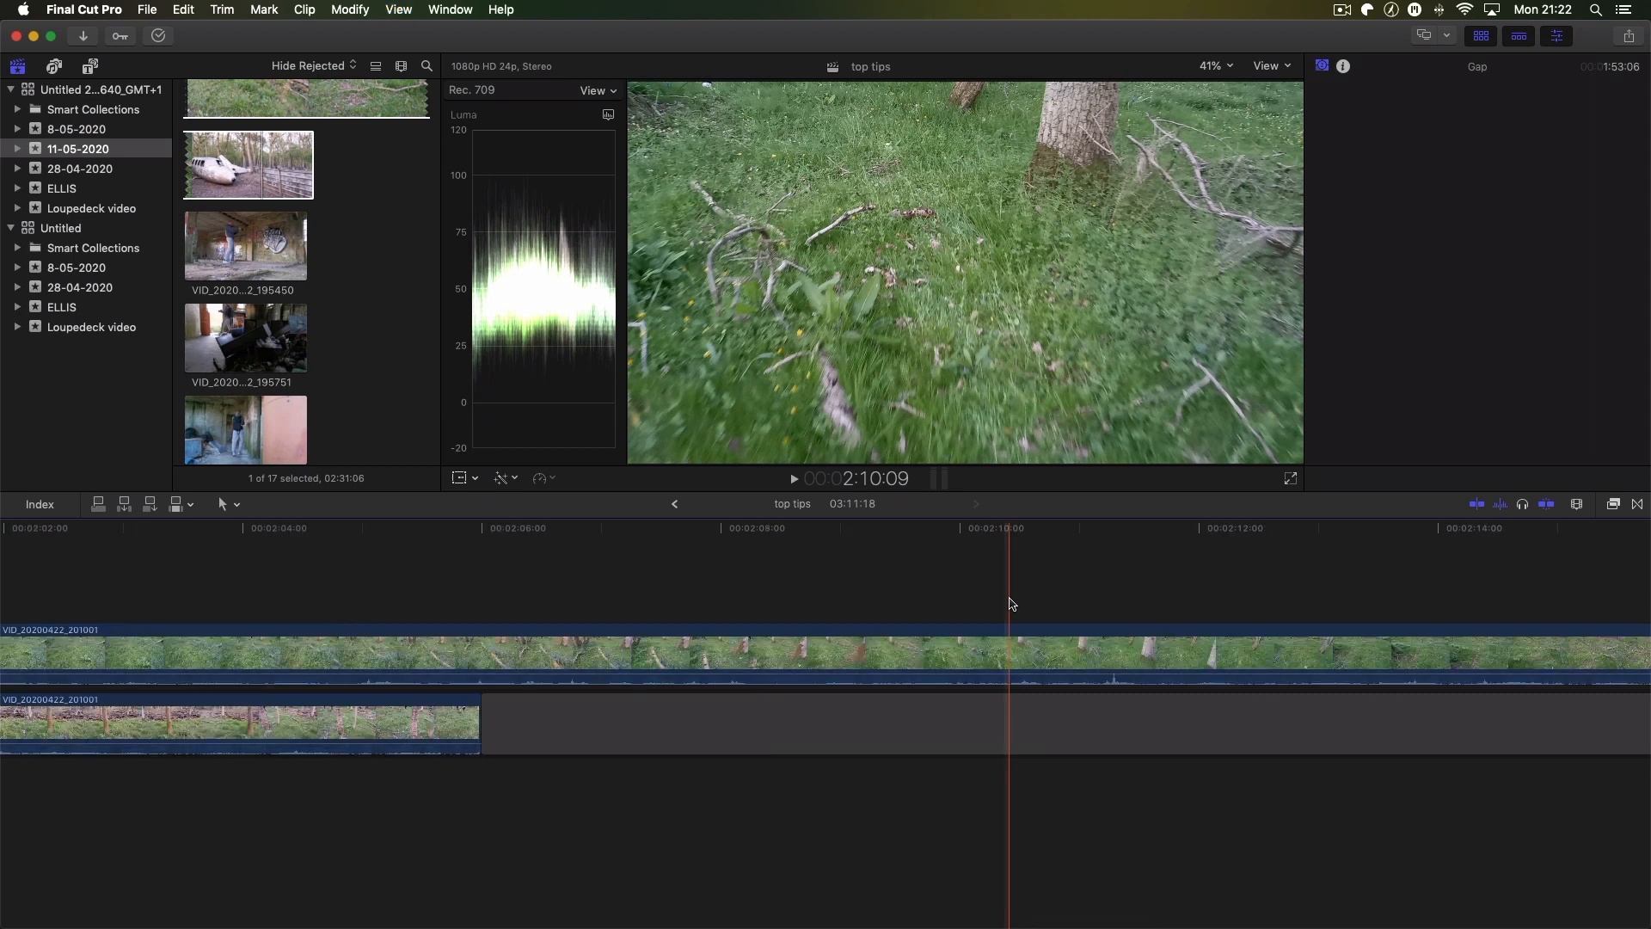
key(super+minus)
key(super+minus)
key(super+minus)
key(super+minus)
key(super+minus)
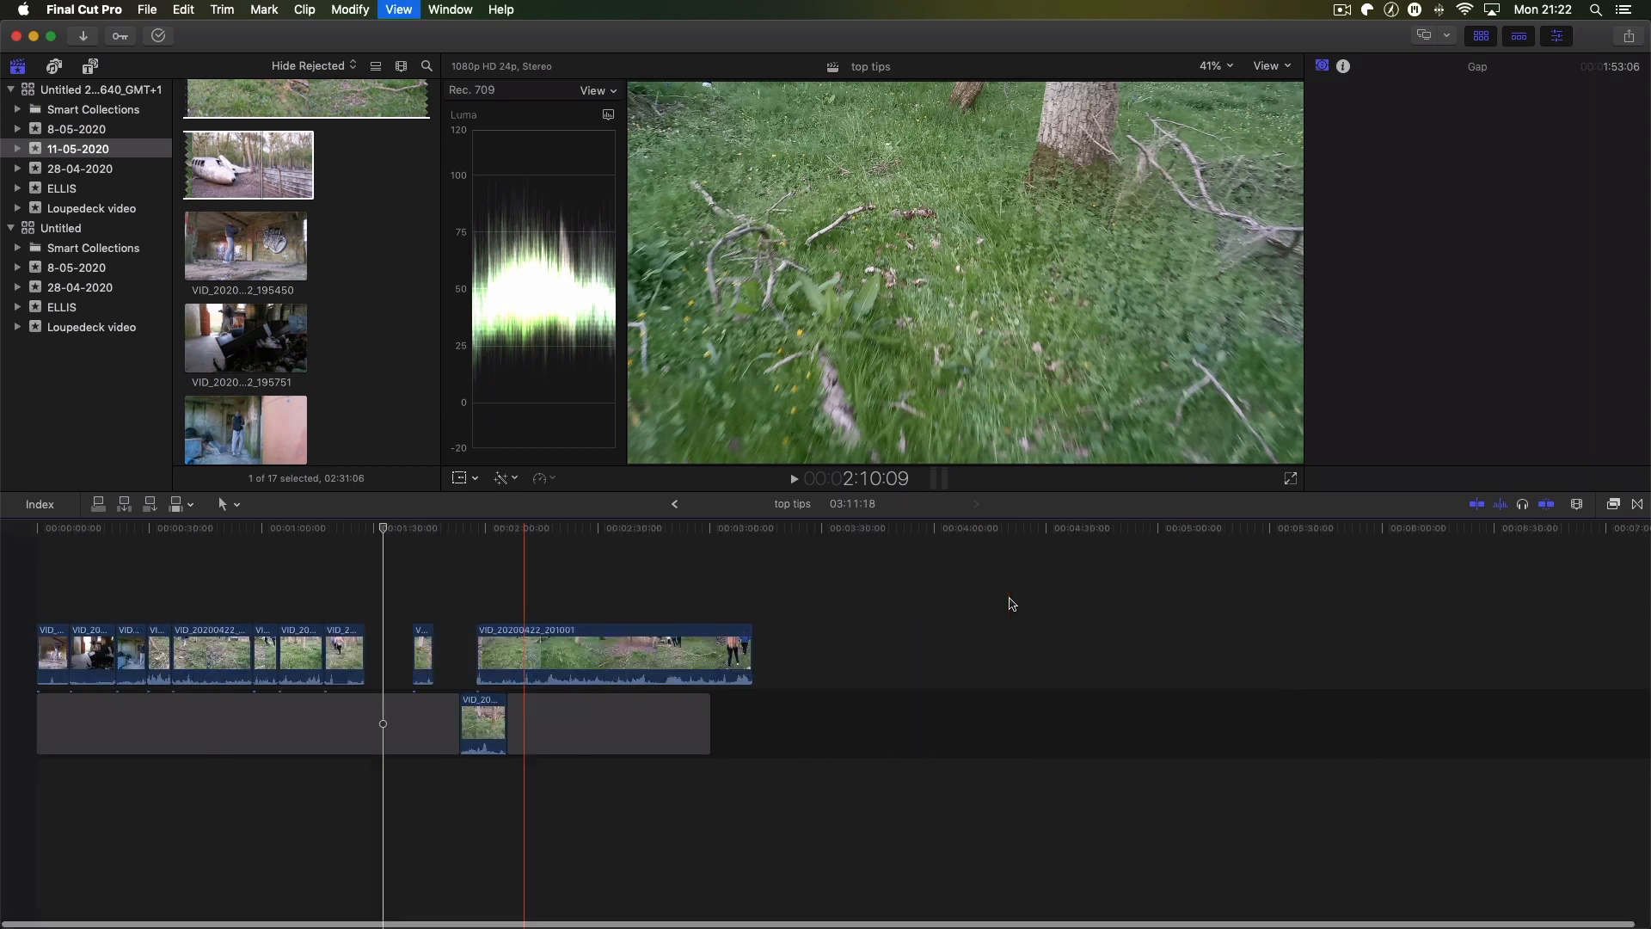
key(super+equal)
key(super+equal)
key(super+equal)
key(super+equal)
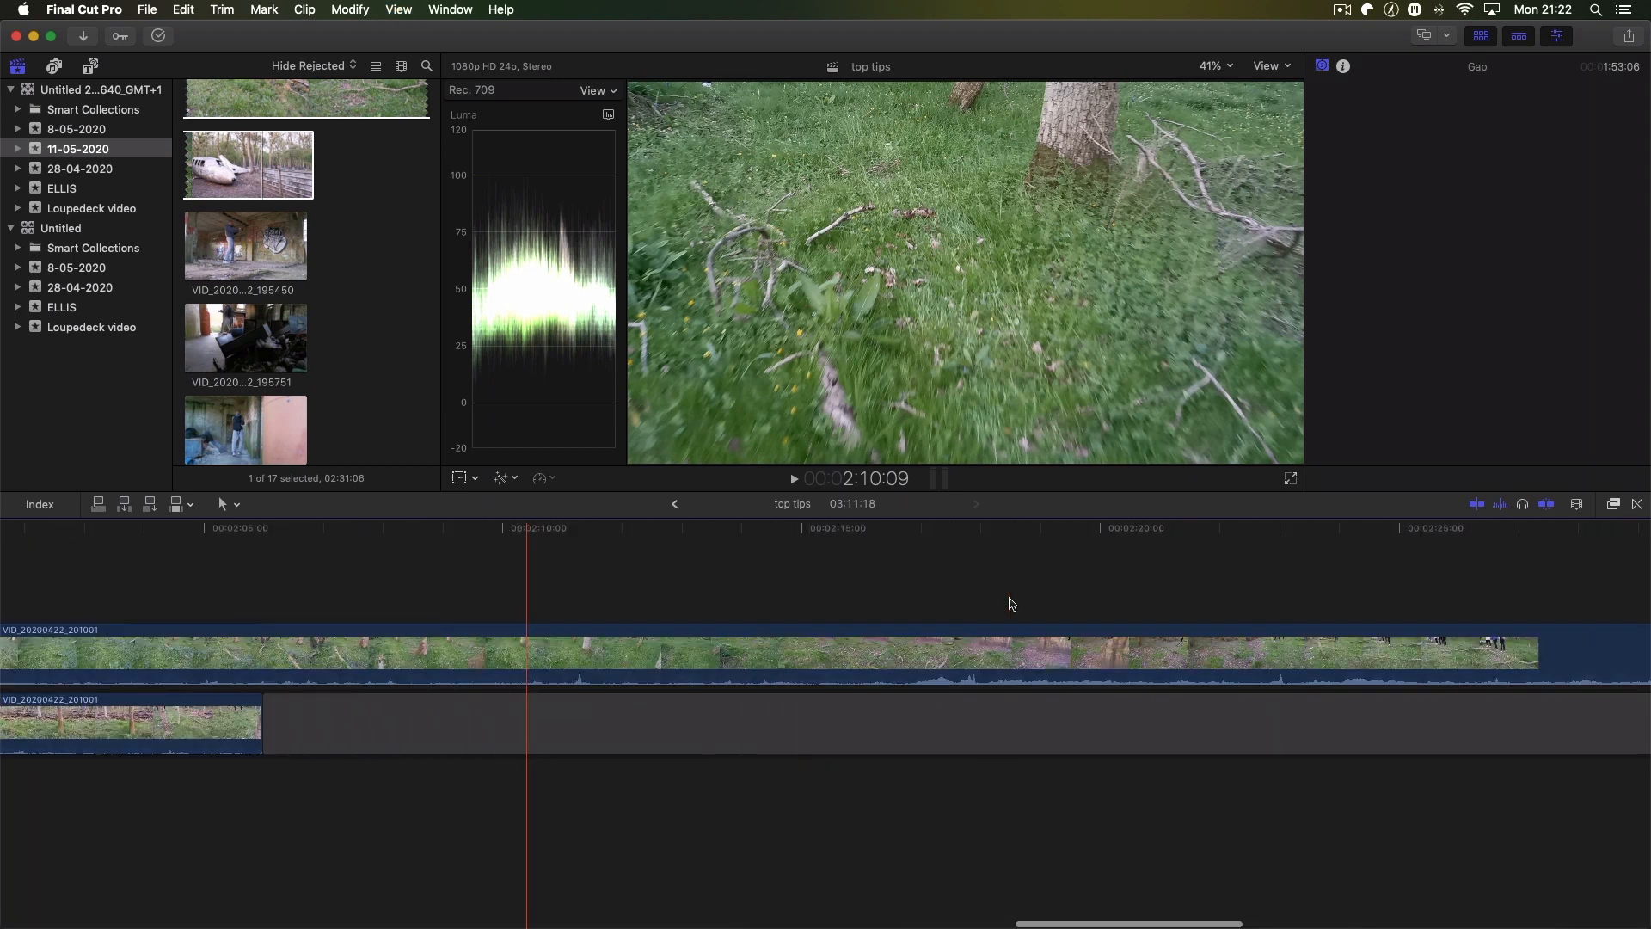
Step: Examine the long clip's frames around 2:18 in close detail and in the context of the surrounding timeline
click(1021, 606)
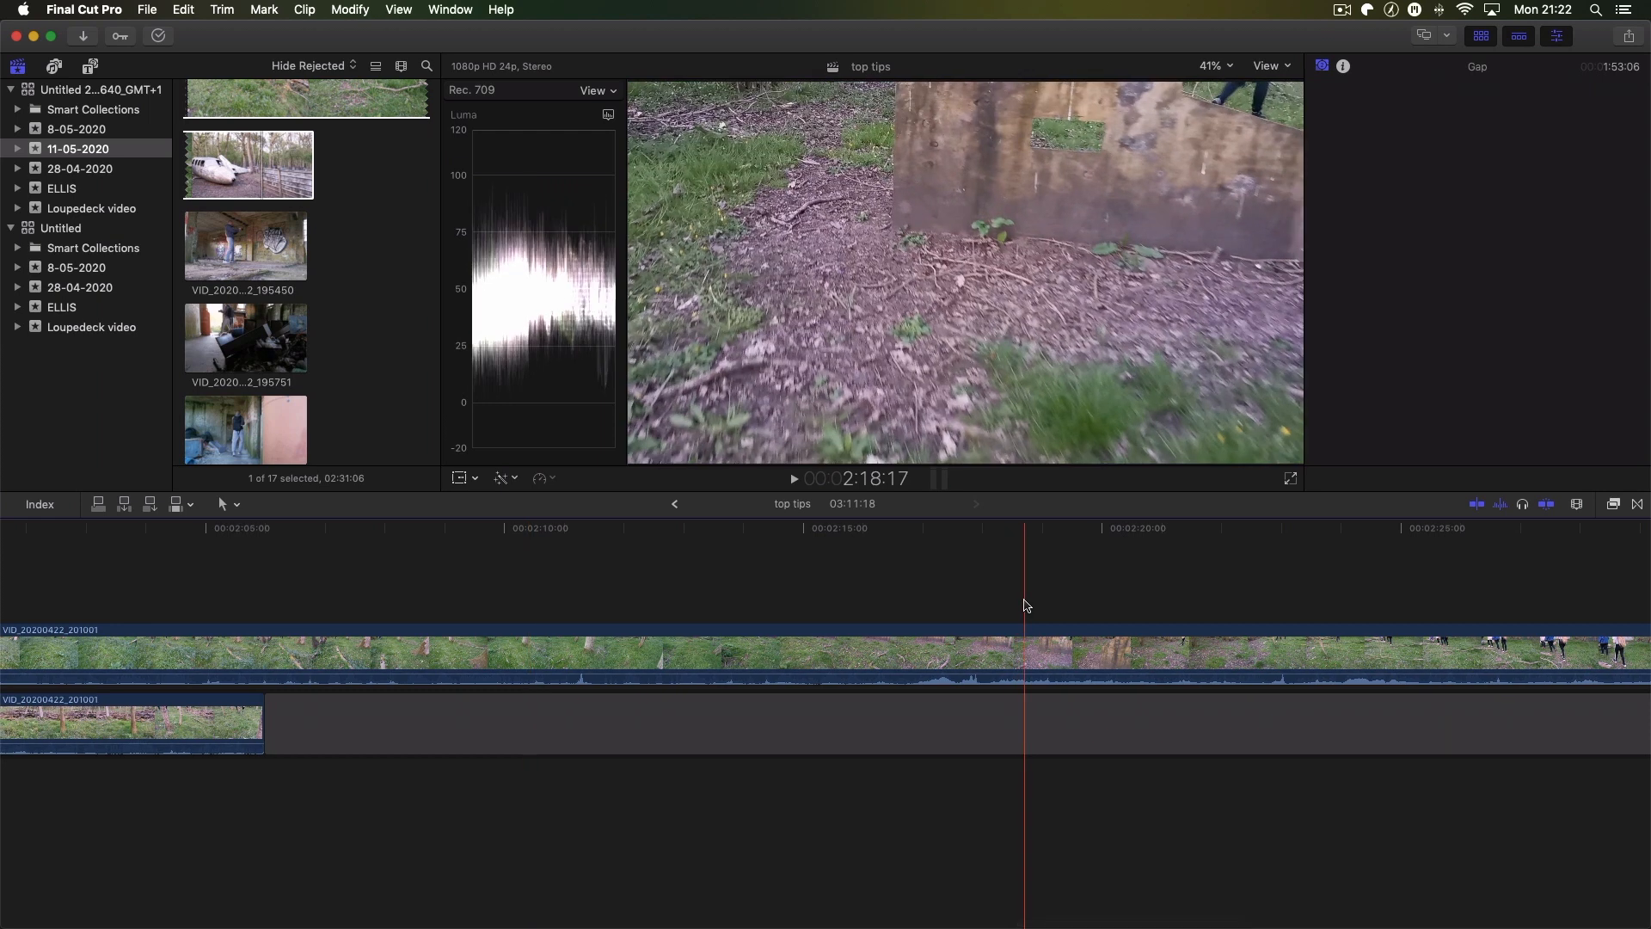
key(super+equal)
key(super+equal)
key(super+equal)
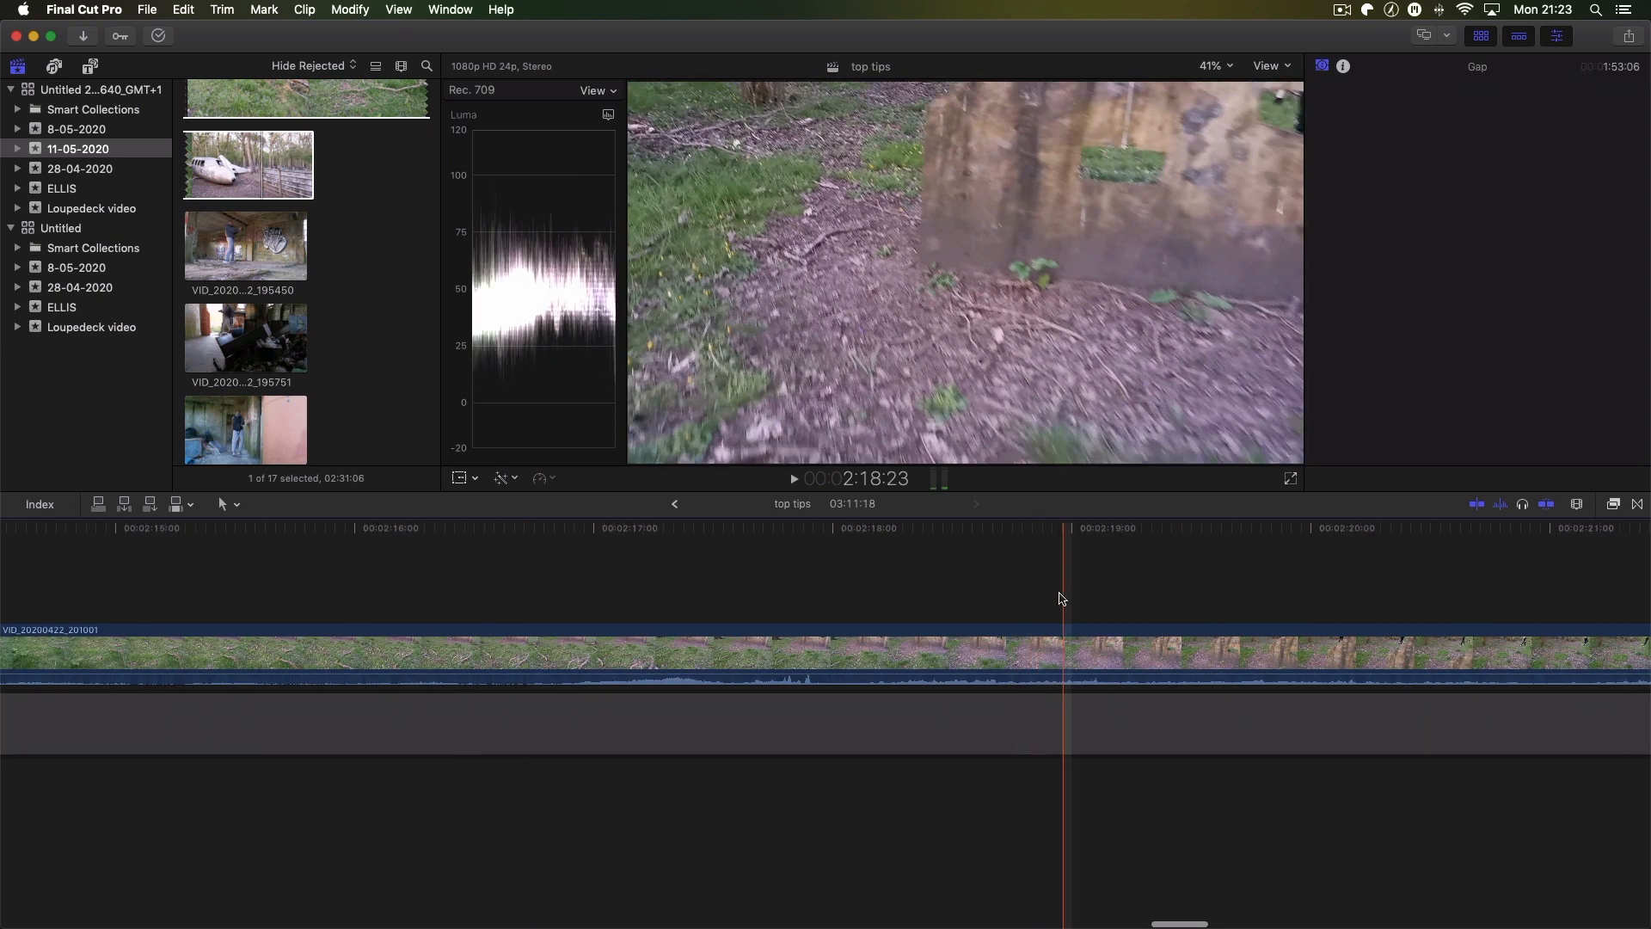
key(super+minus)
key(super+minus)
key(super+minus)
key(minus)
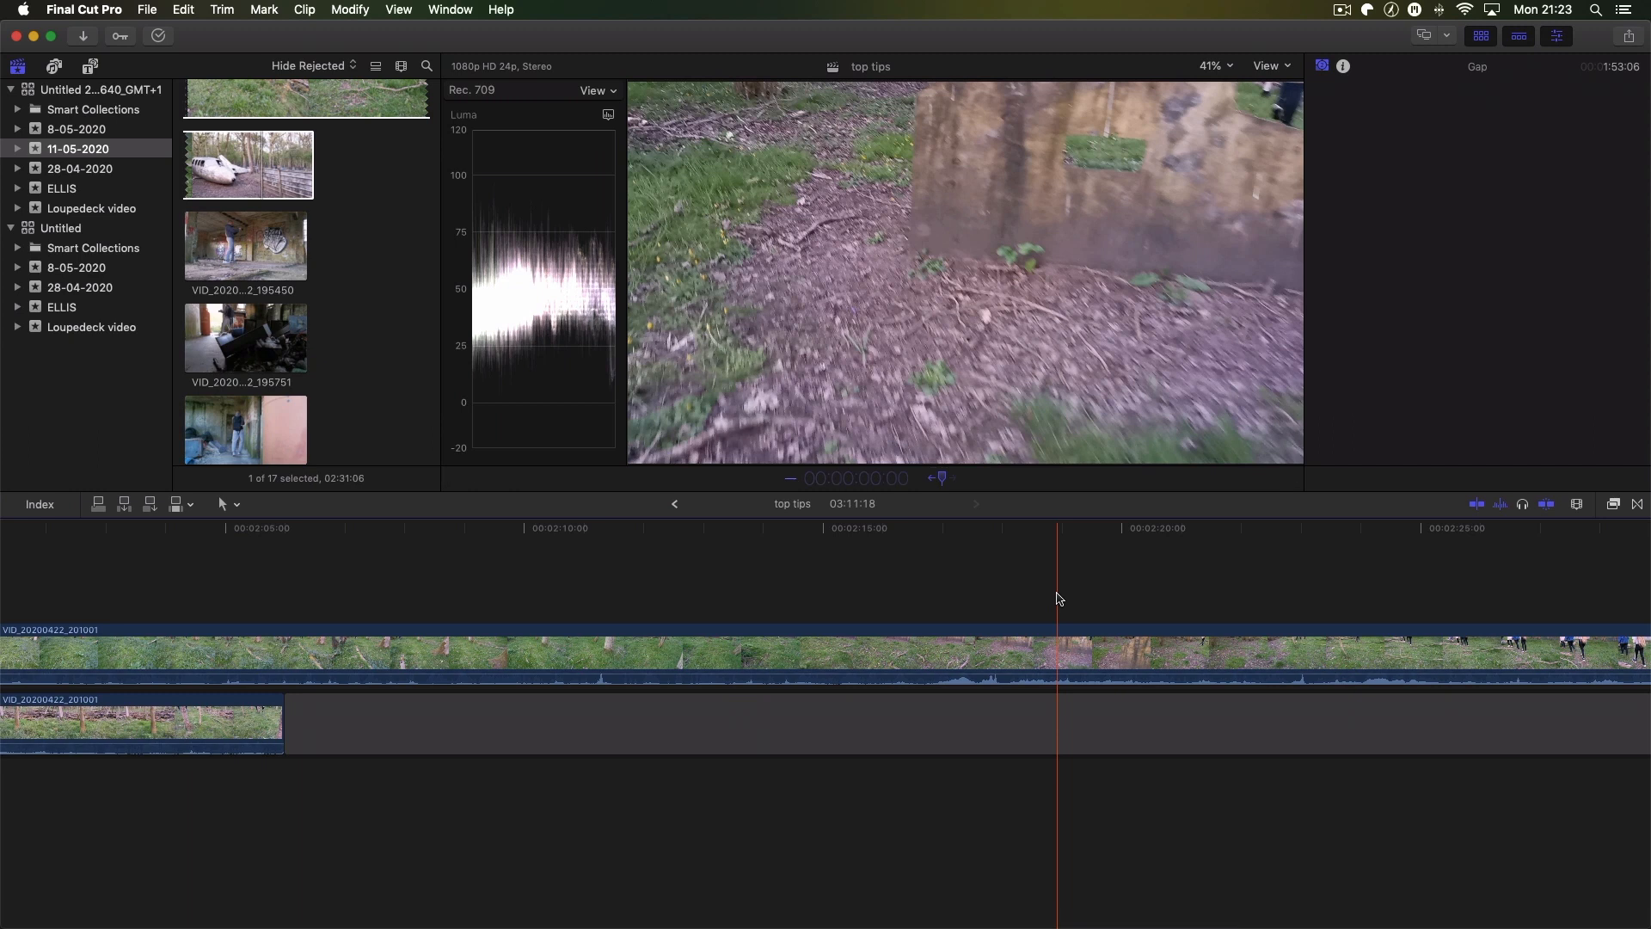
Step: Split the long clip VID_20200422_201001 at 2:06:00 and delete the section before the cut
key(Escape)
key(shift+z)
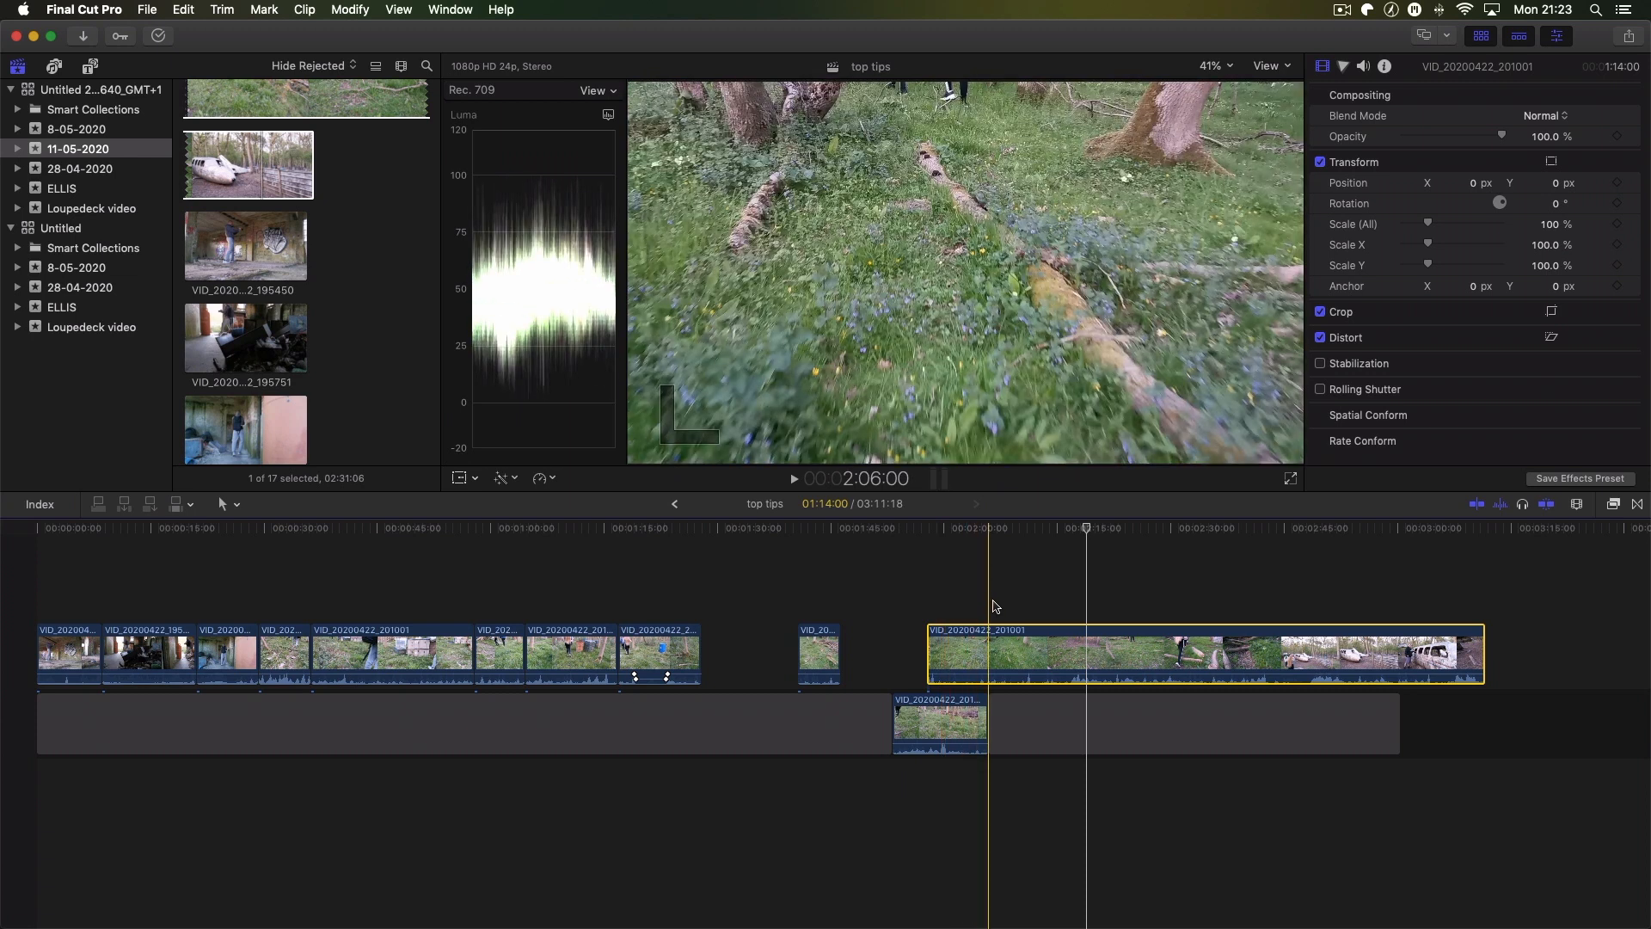
key(super+b)
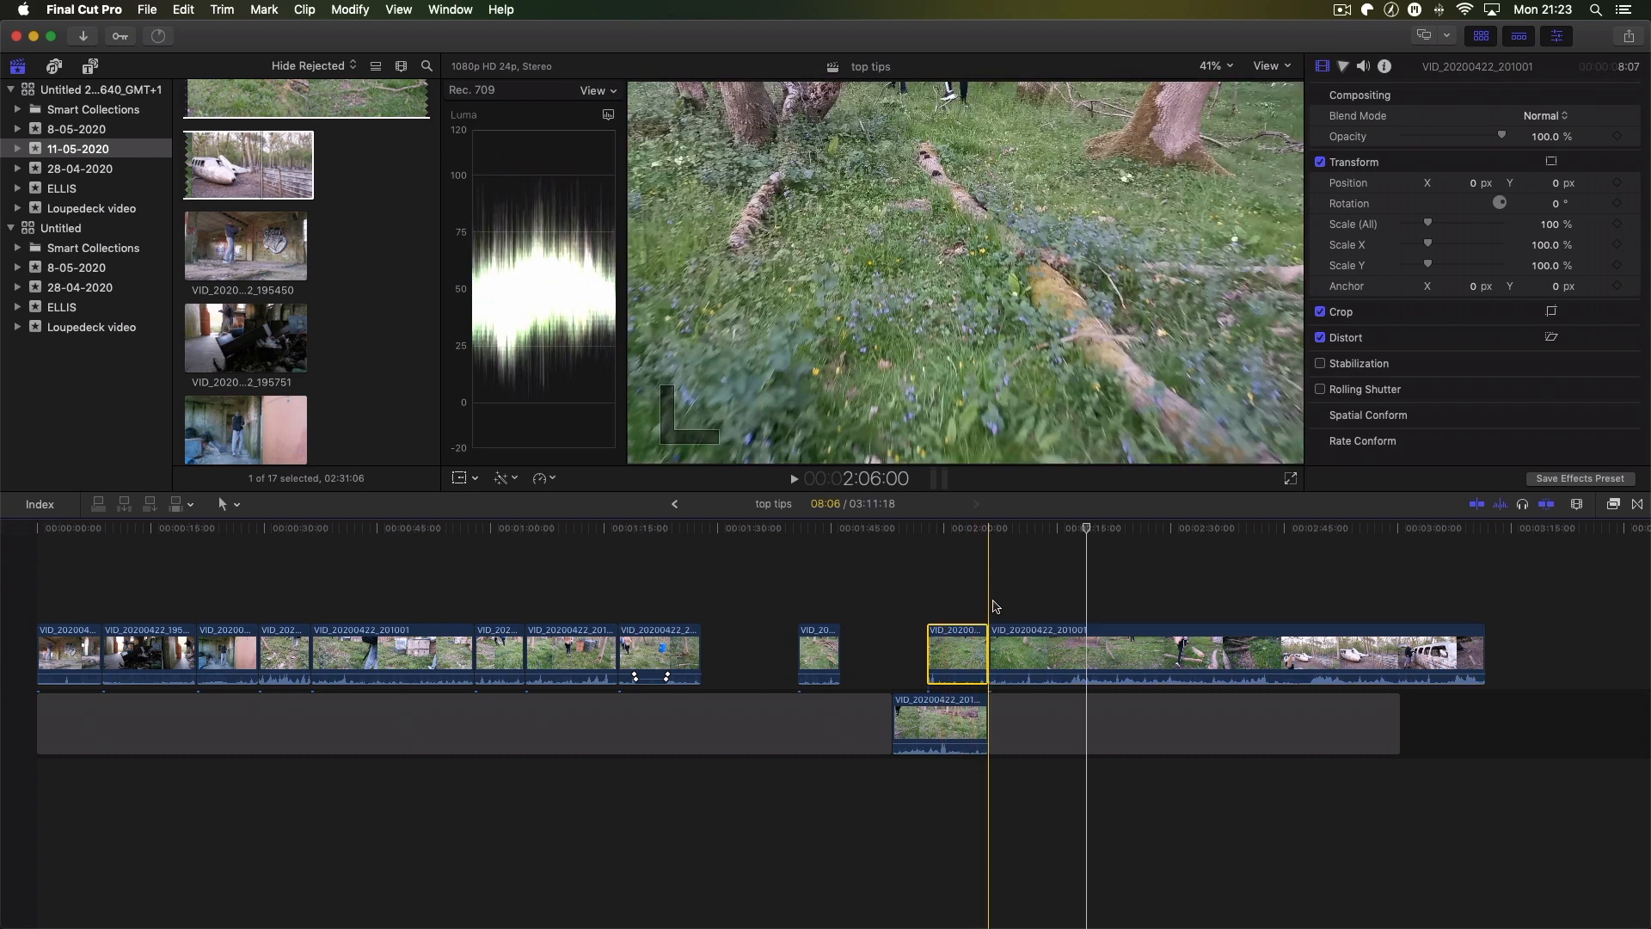
key(shift+Delete)
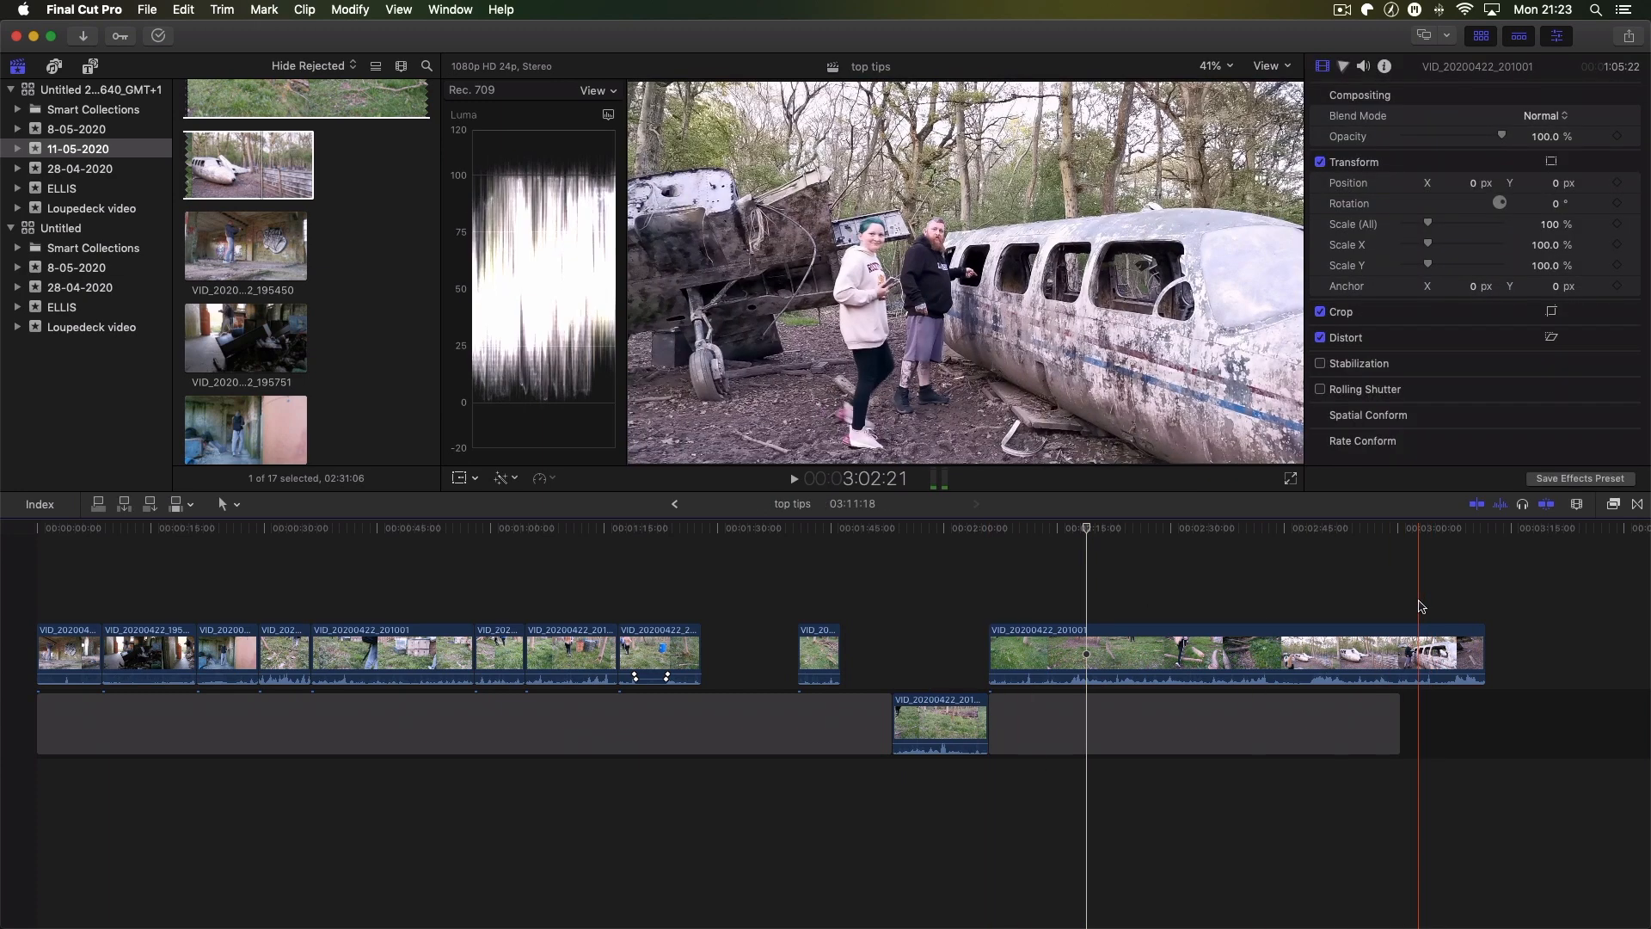
Step: Split the long clip at 3:00:11 and delete the short section after the cut
click(1425, 635)
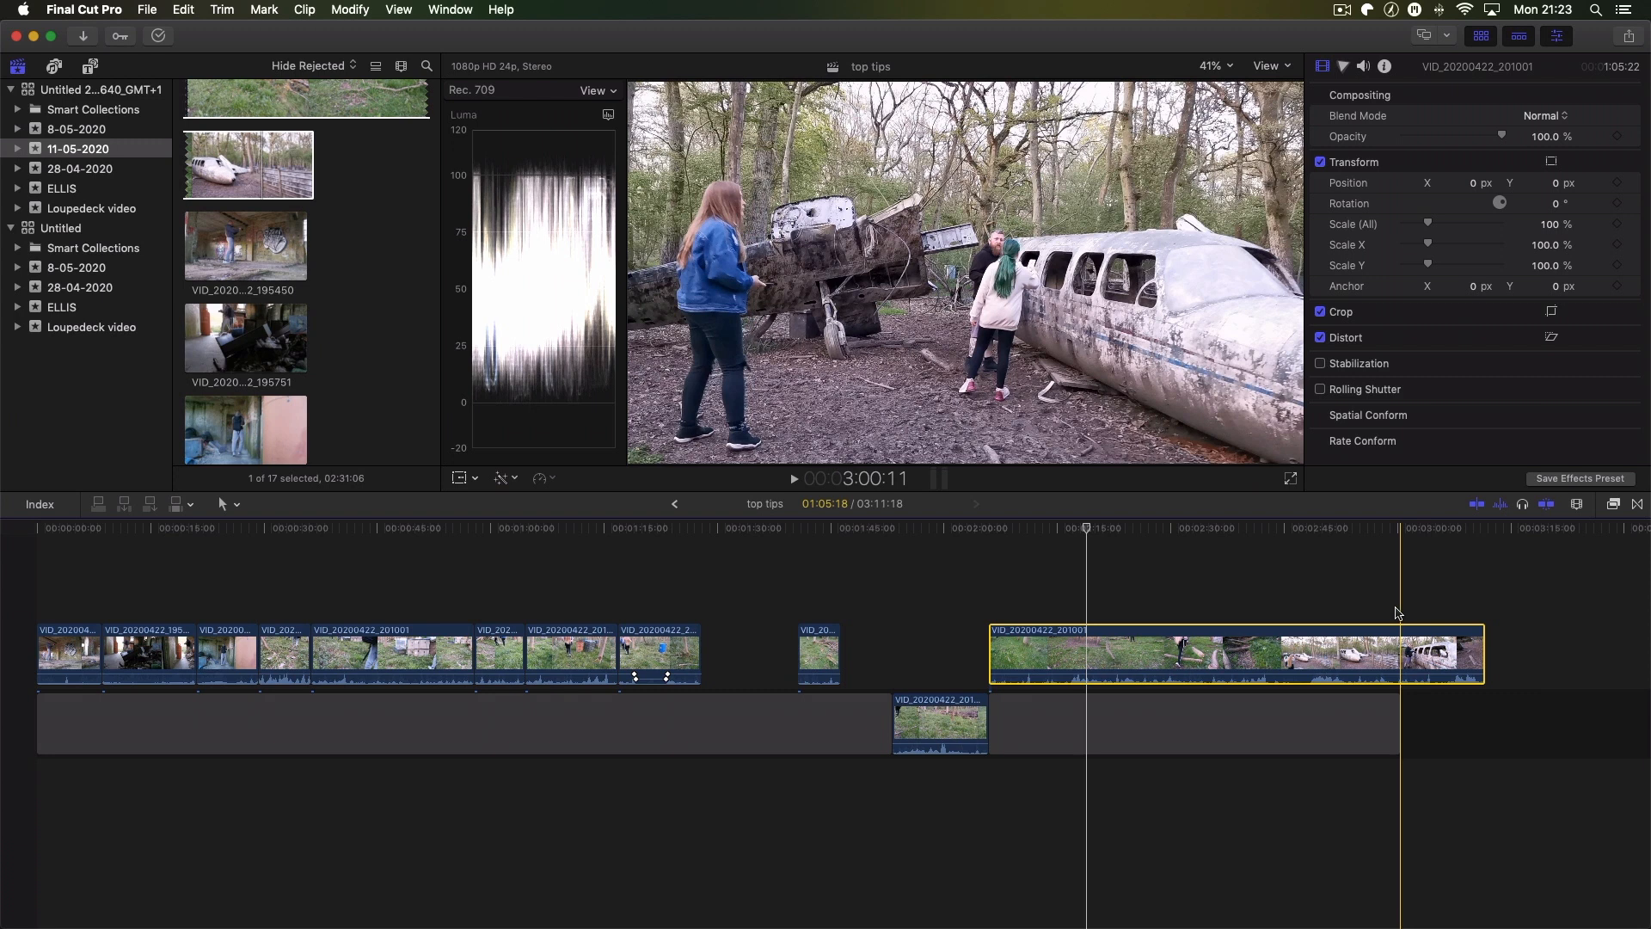
key(super+b)
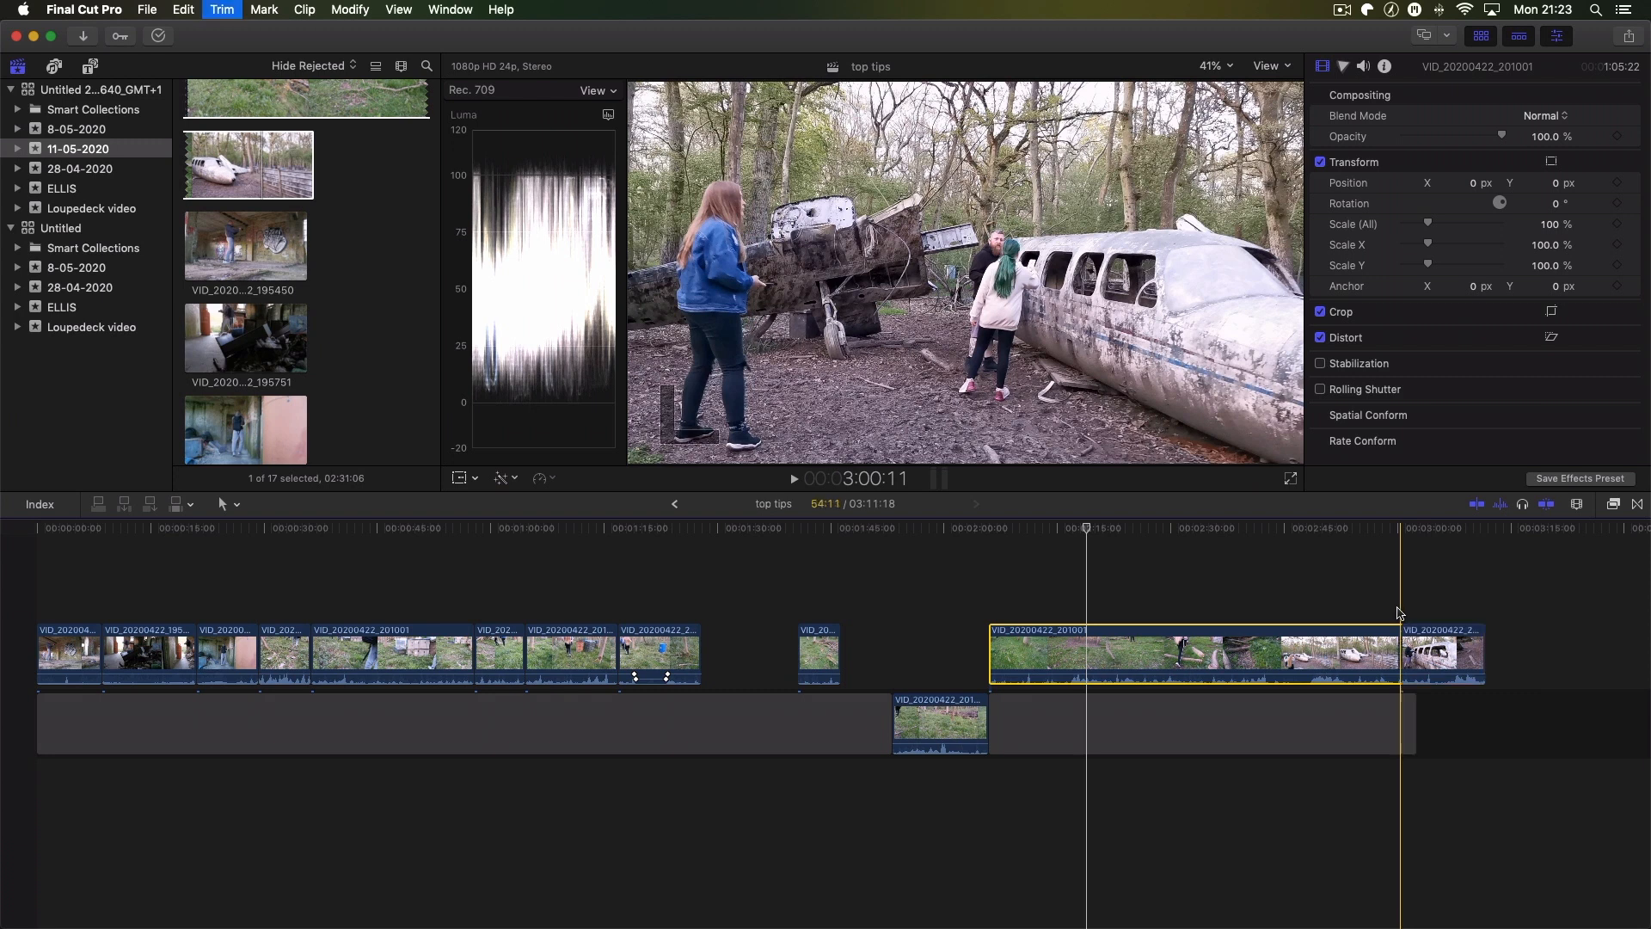
click(1427, 639)
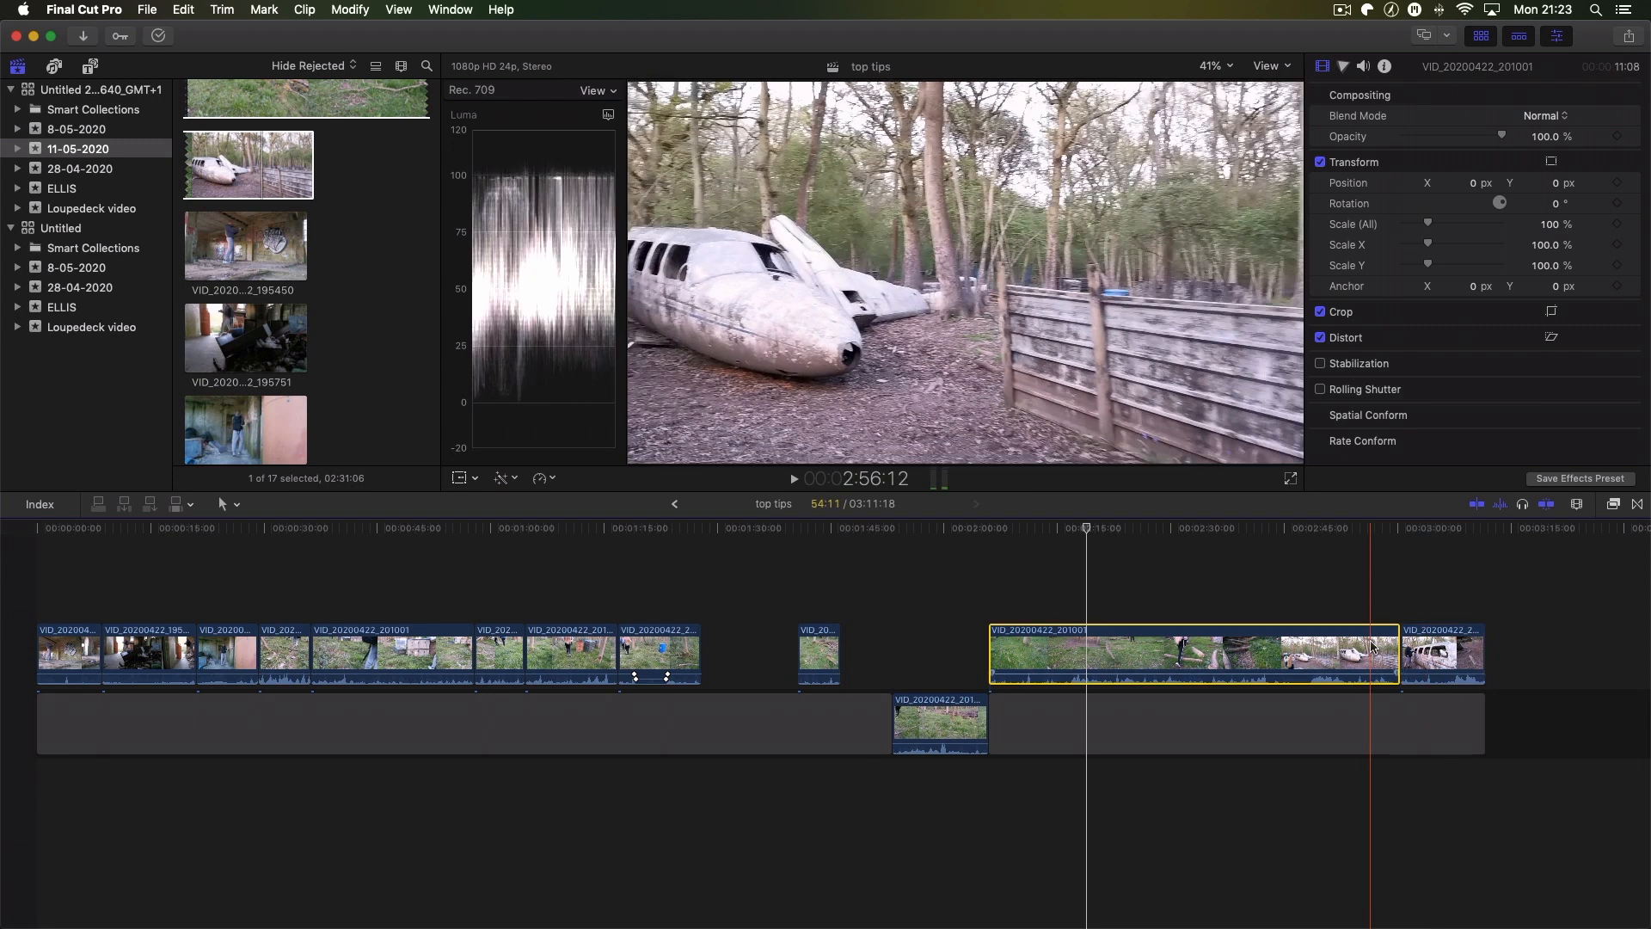
click(1375, 649)
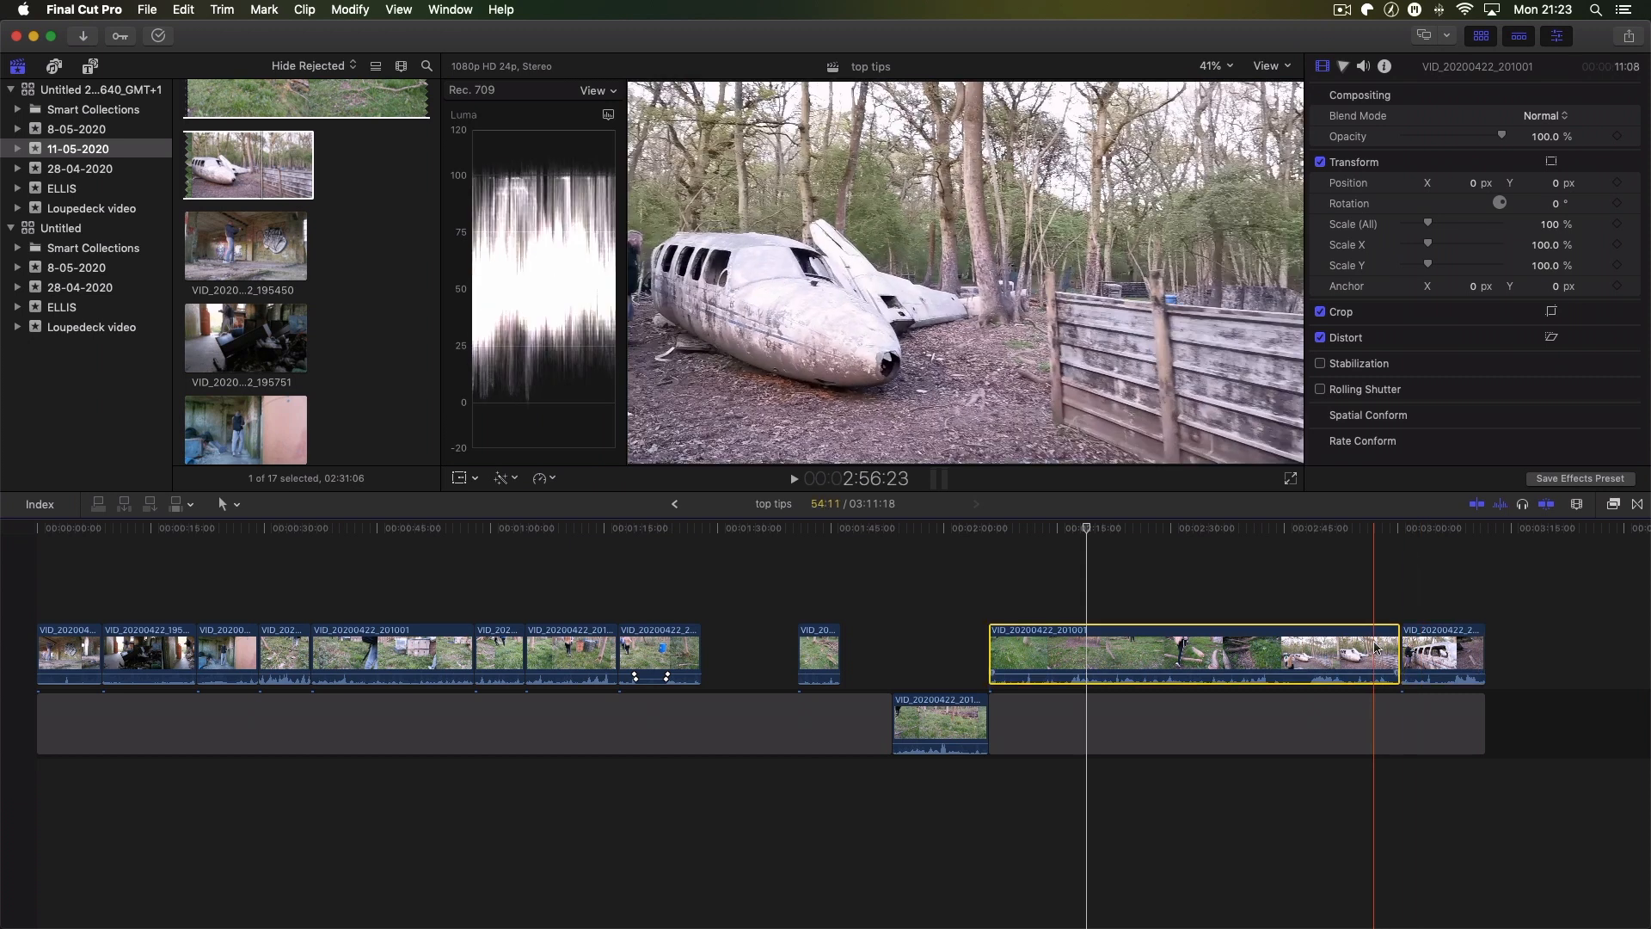
click(1426, 643)
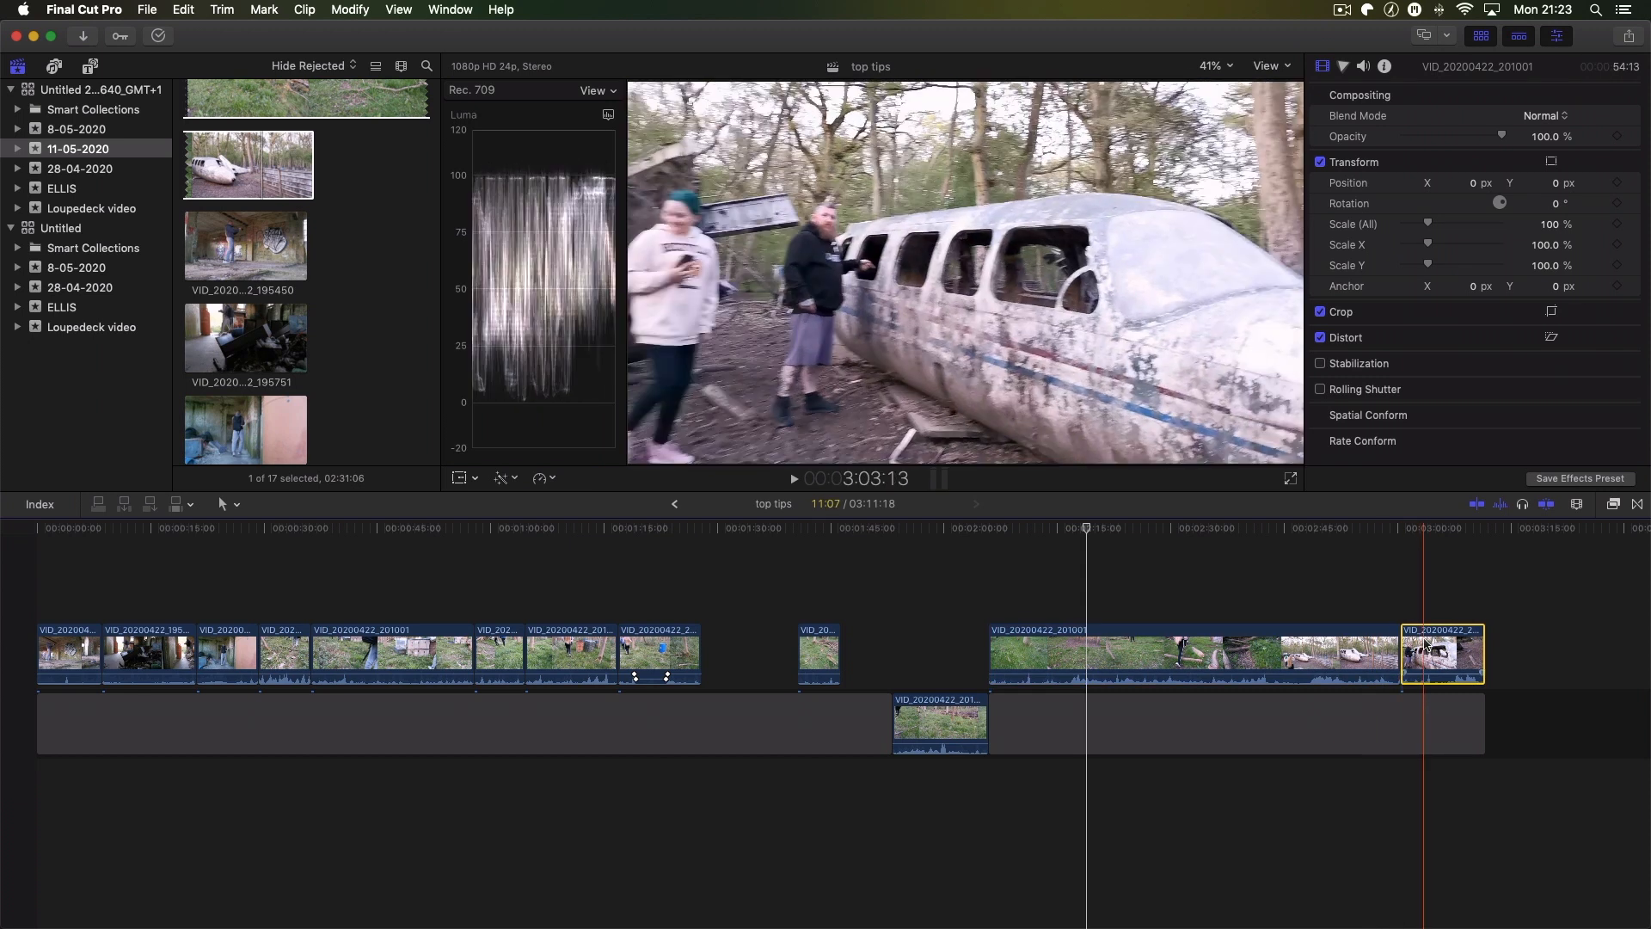
key(Delete)
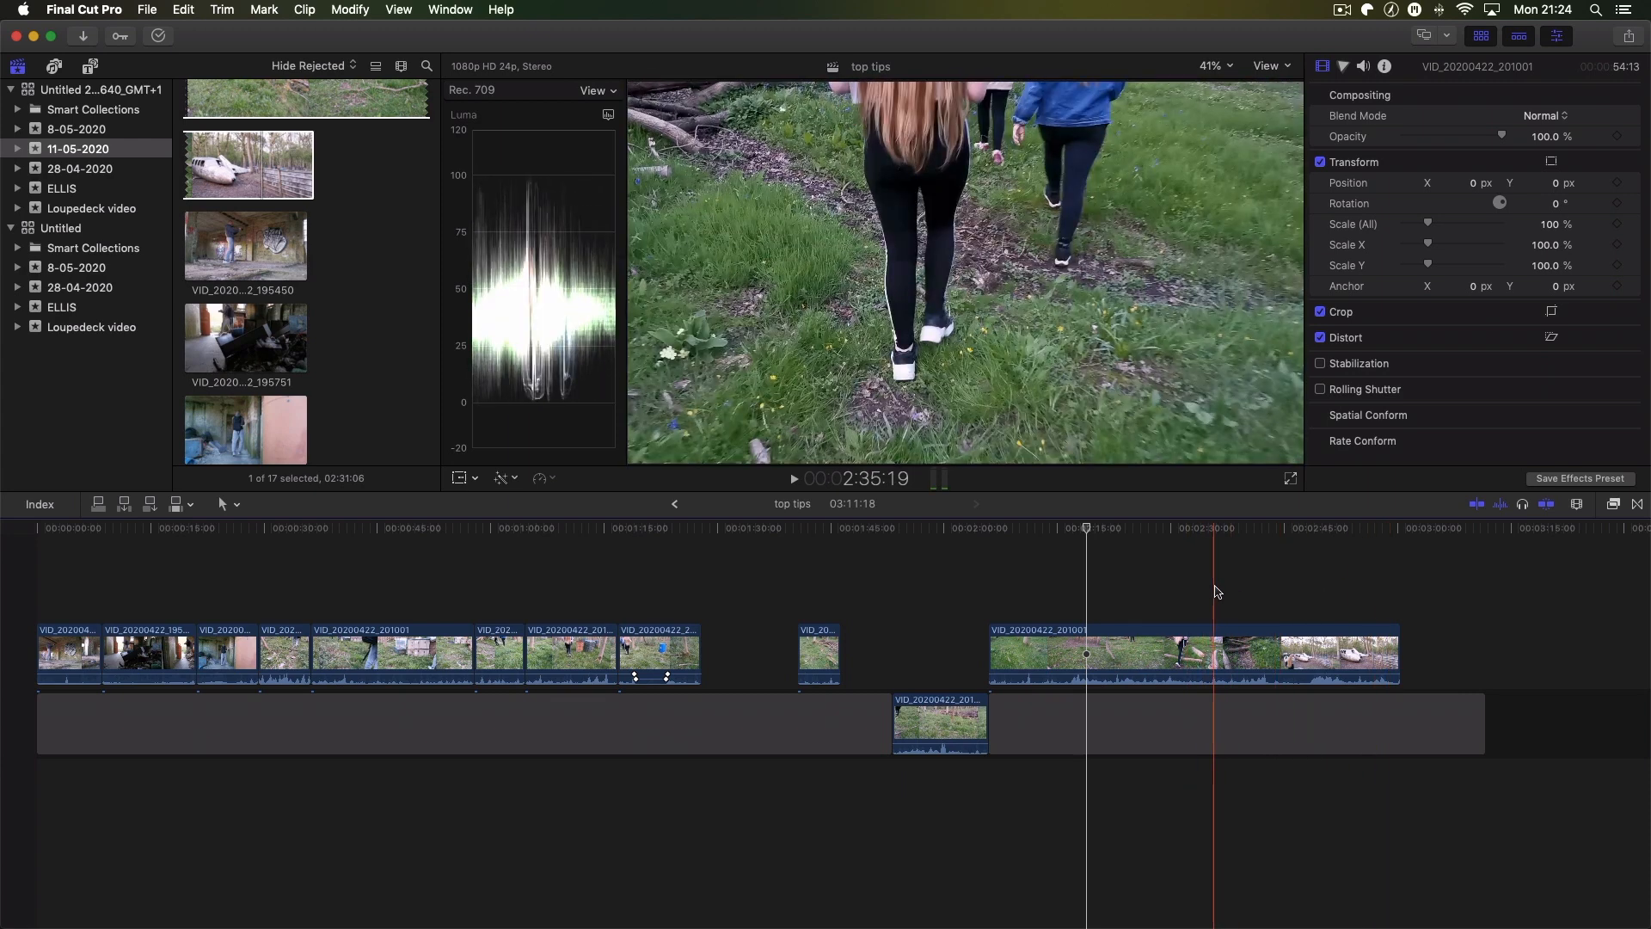
Step: Cut the remaining long clip at about 2:37 and 2:30, and delete the piece between the cuts
click(1222, 628)
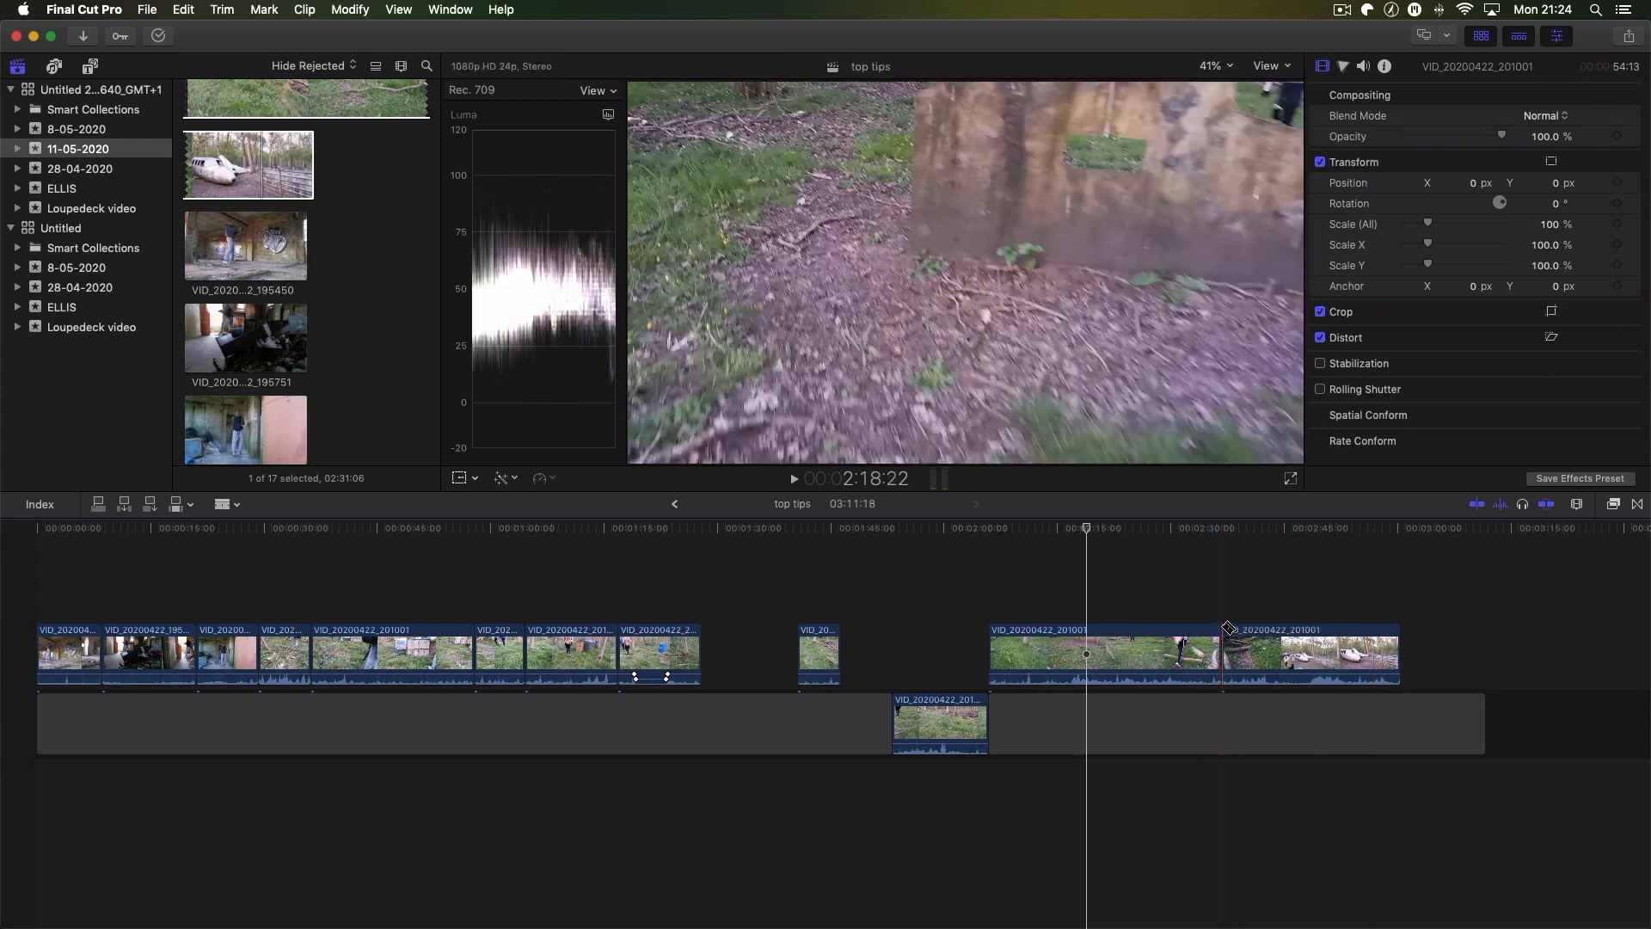
click(1172, 628)
key(a)
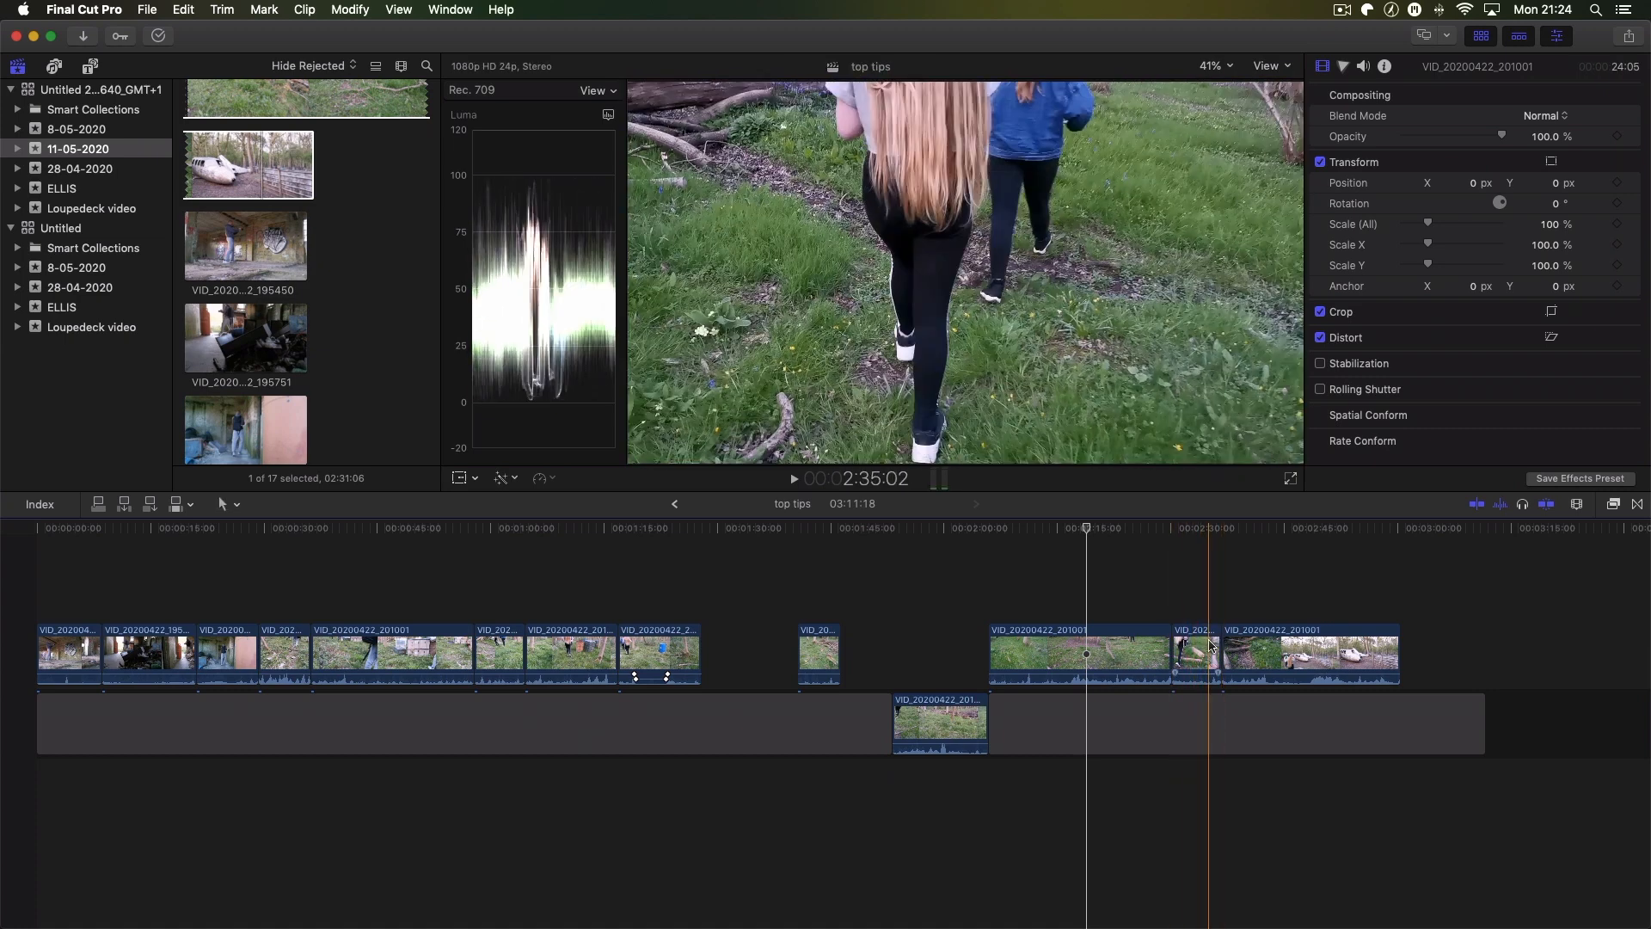
click(1202, 645)
key(shift+BackSpace)
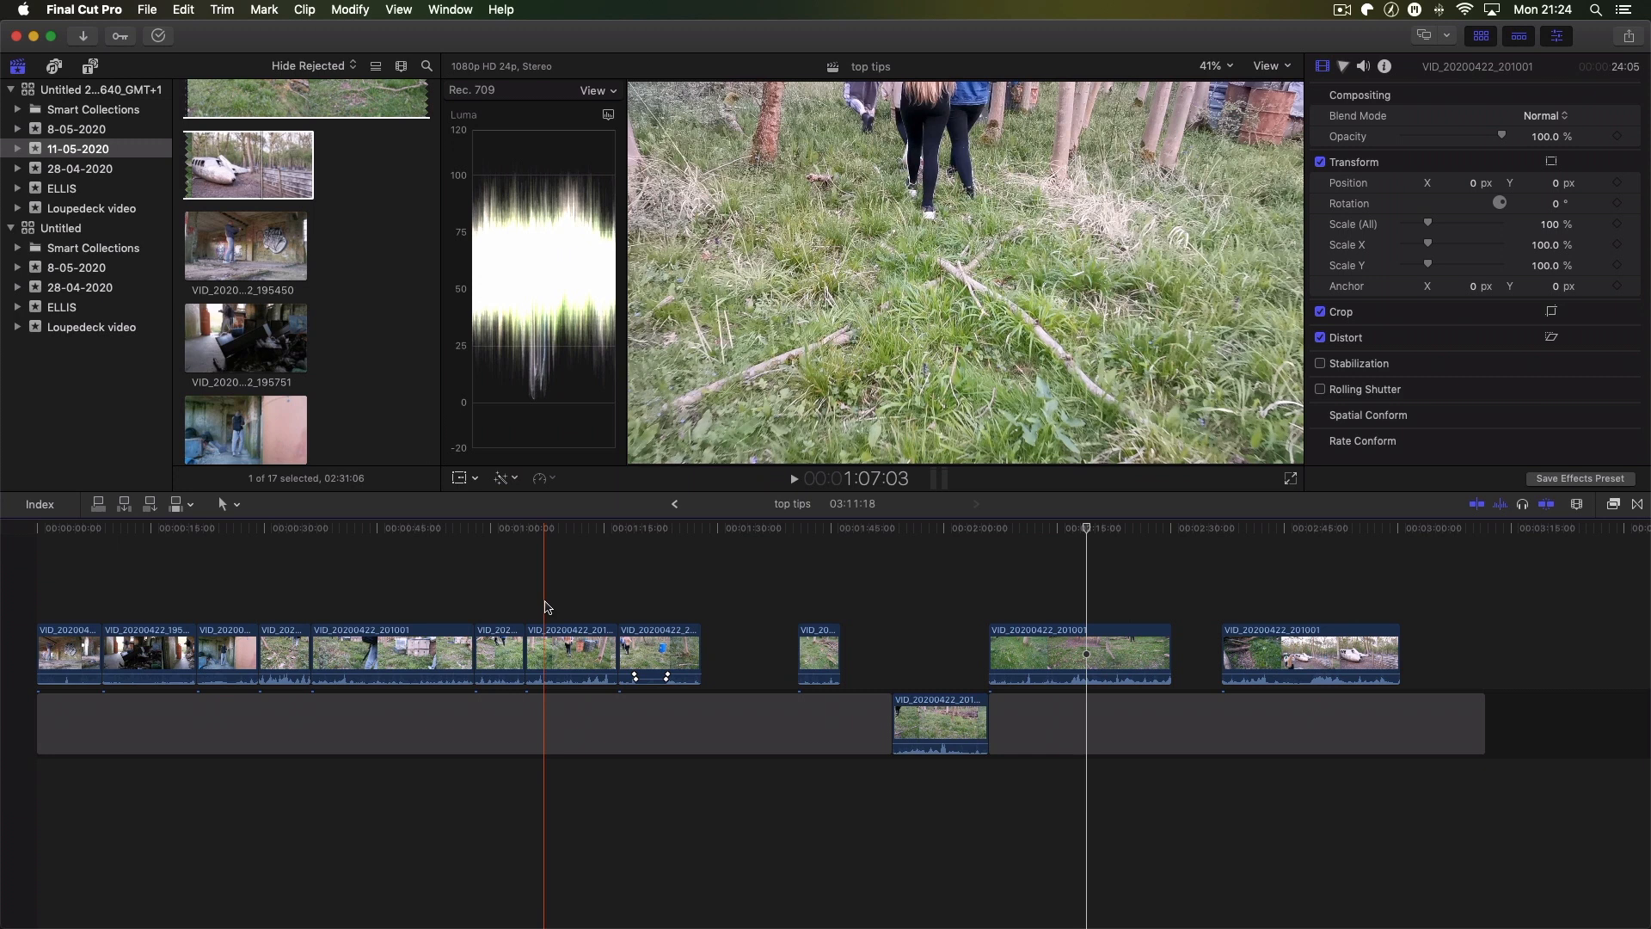
Step: Trim the start of the clip under the skimmer to 1:07:03 and delete the short clip beginning at 57:21
key(alt+bracketleft)
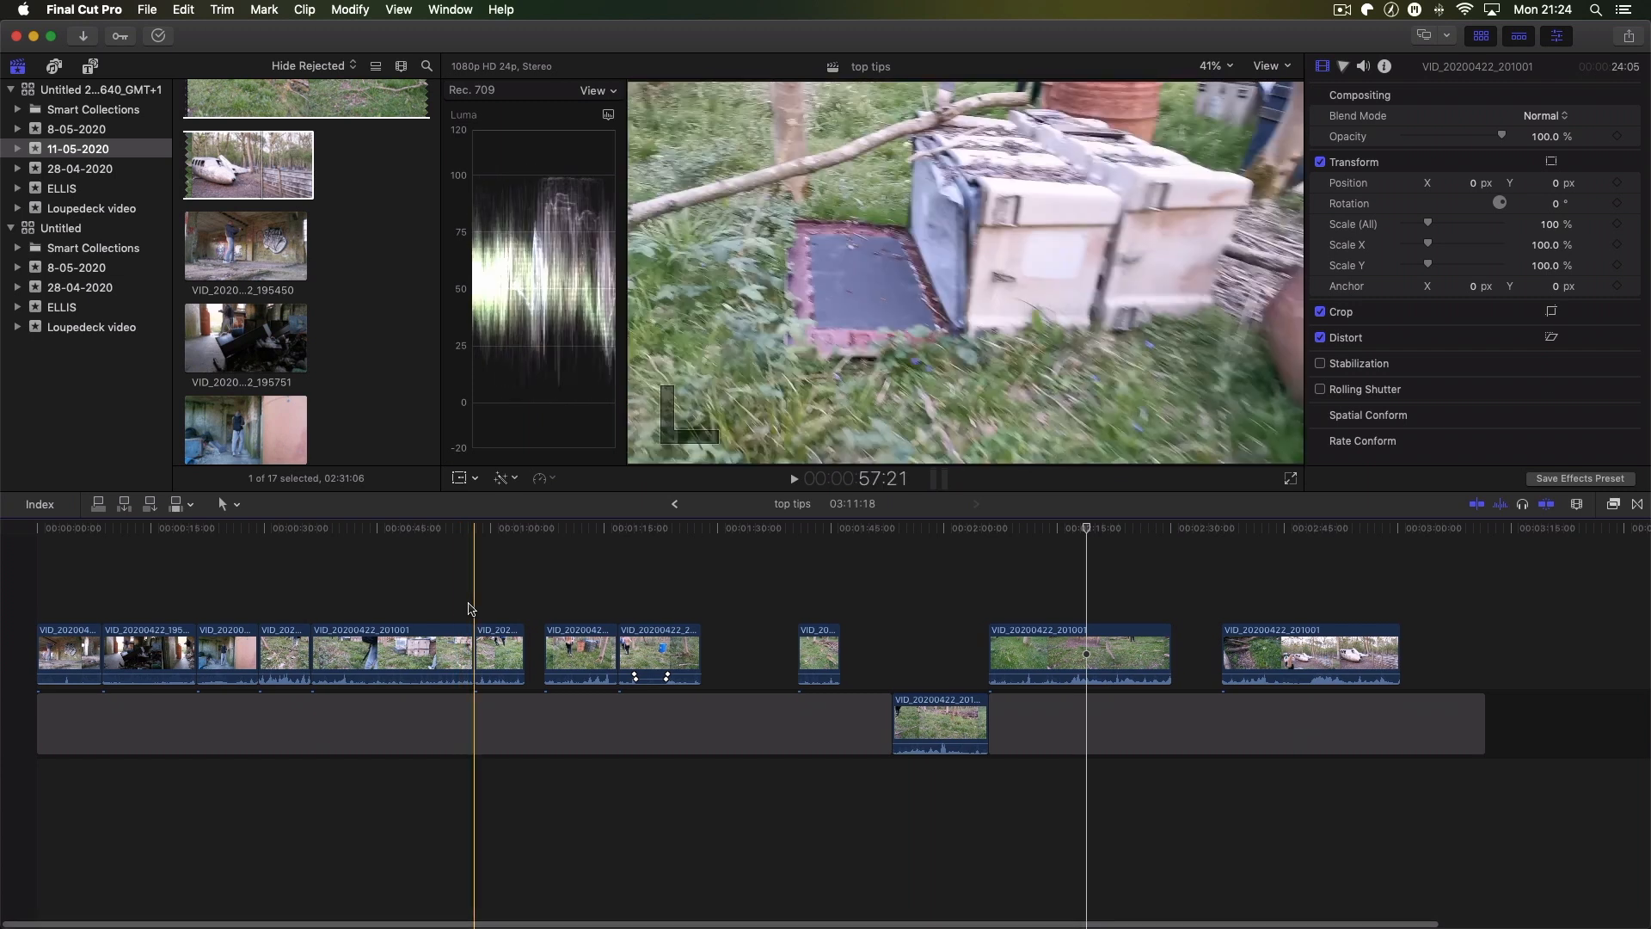
key(BackSpace)
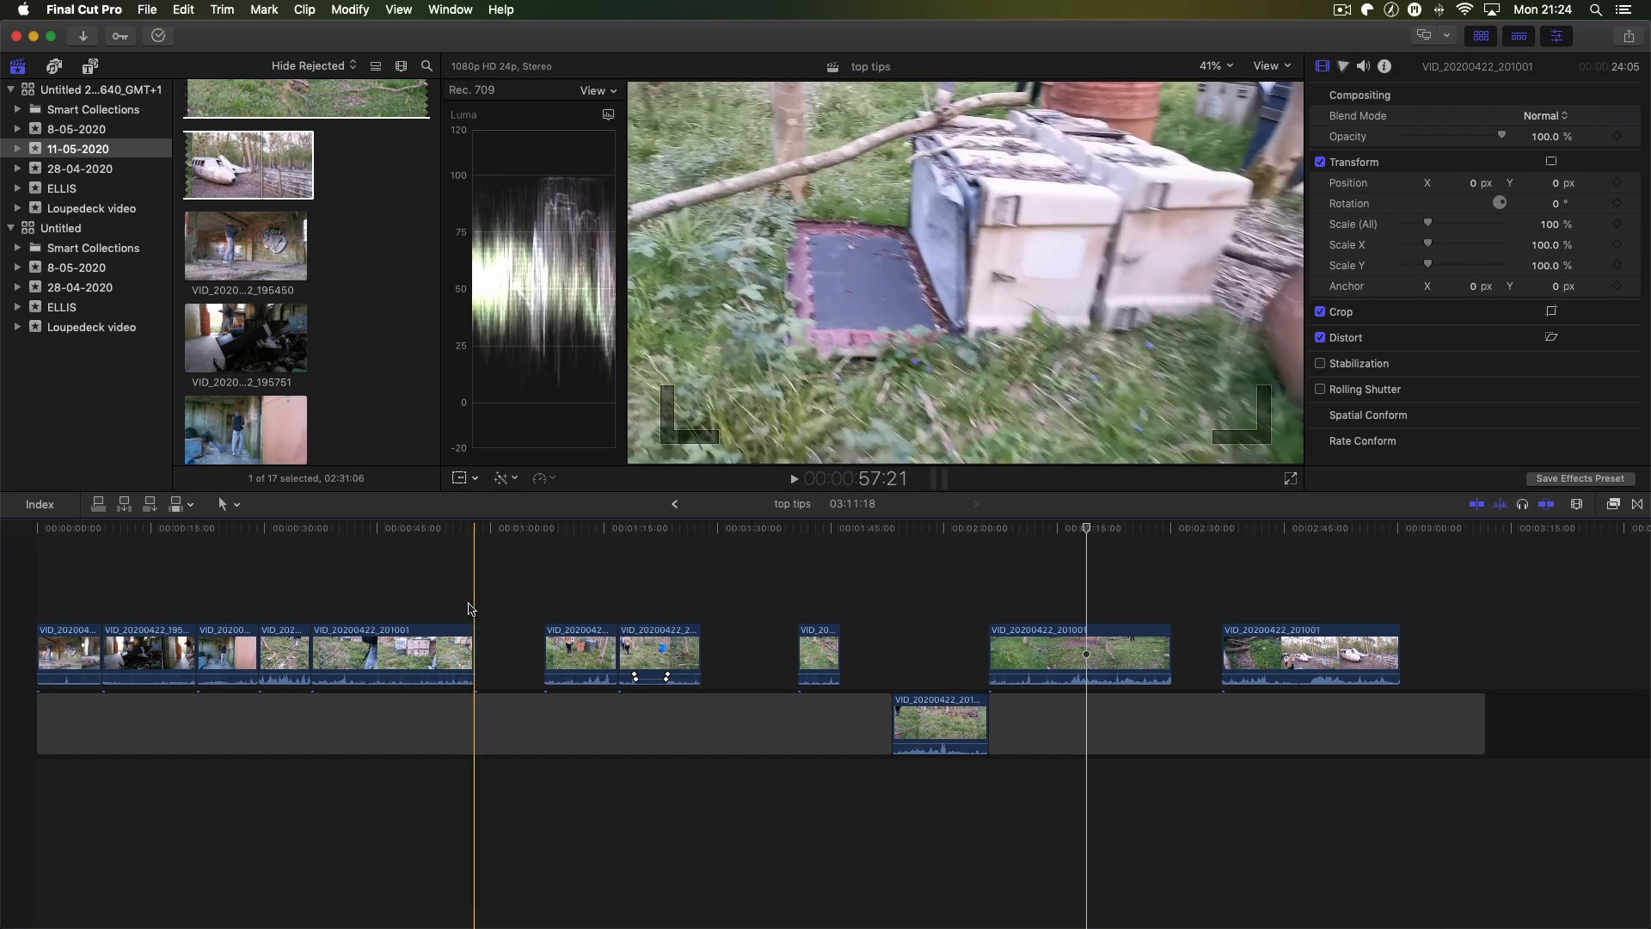